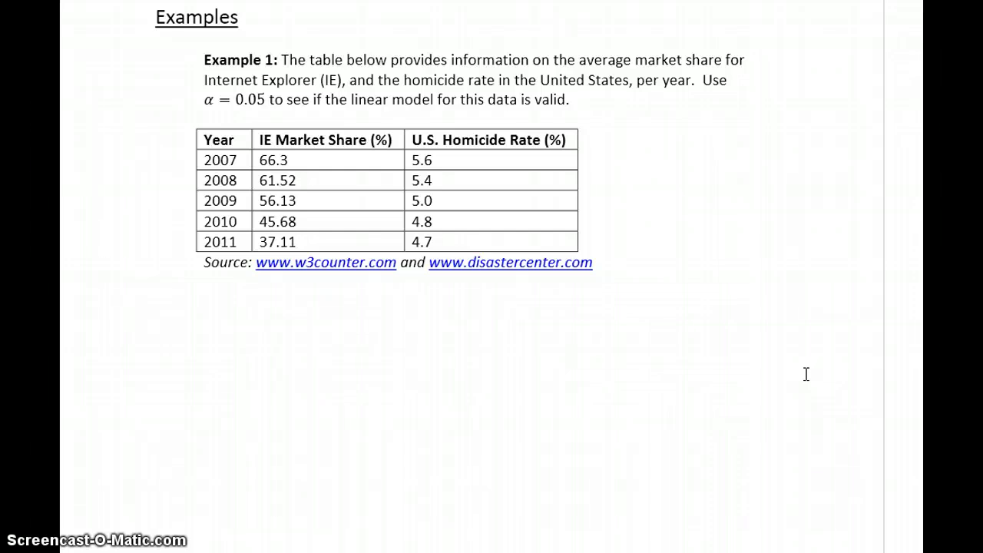
Run a StatCrunch simple linear regression with var1 as X and var2 as Y.
{"action": "key", "text": "alt+Tab"}
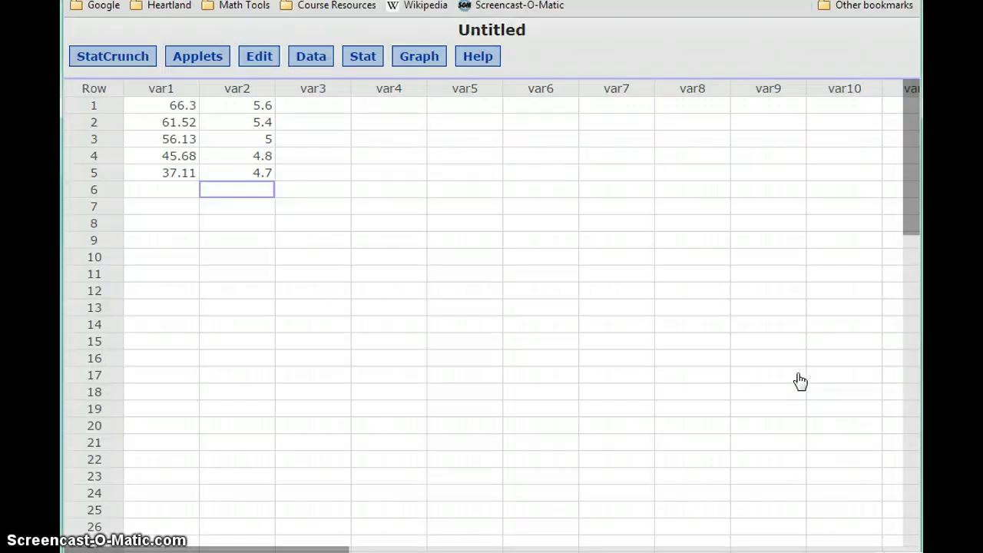
{"action": "left_click", "coordinate": [358, 61]}
{"action": "mouse_move", "coordinate": [442, 204]}
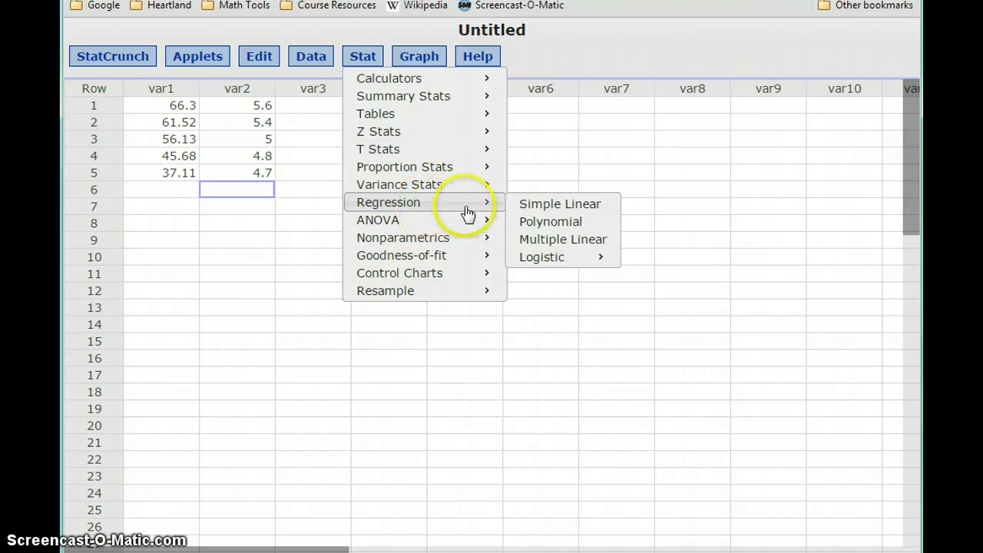
{"action": "left_click", "coordinate": [553, 205]}
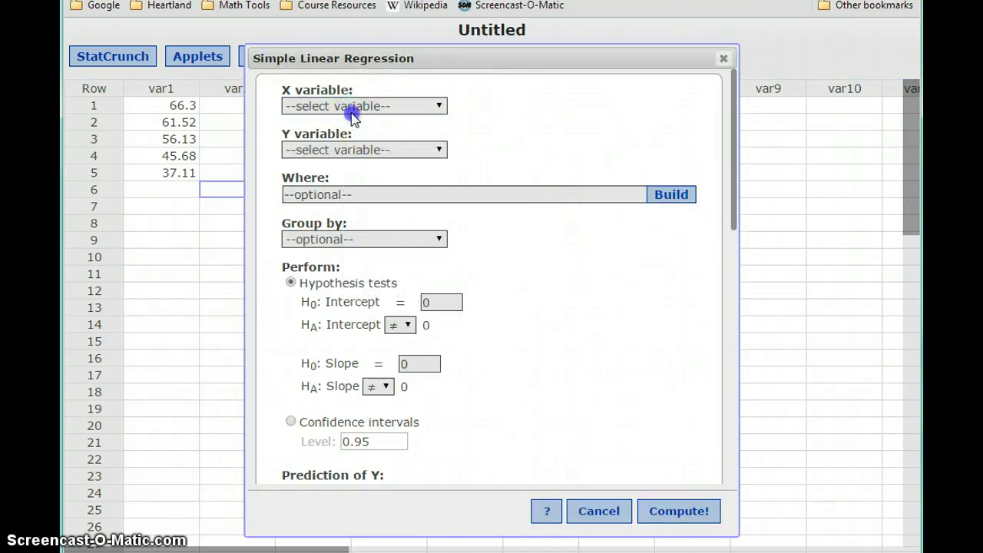
{"action": "left_click", "coordinate": [351, 106]}
{"action": "left_click", "coordinate": [336, 149]}
{"action": "left_click", "coordinate": [337, 150]}
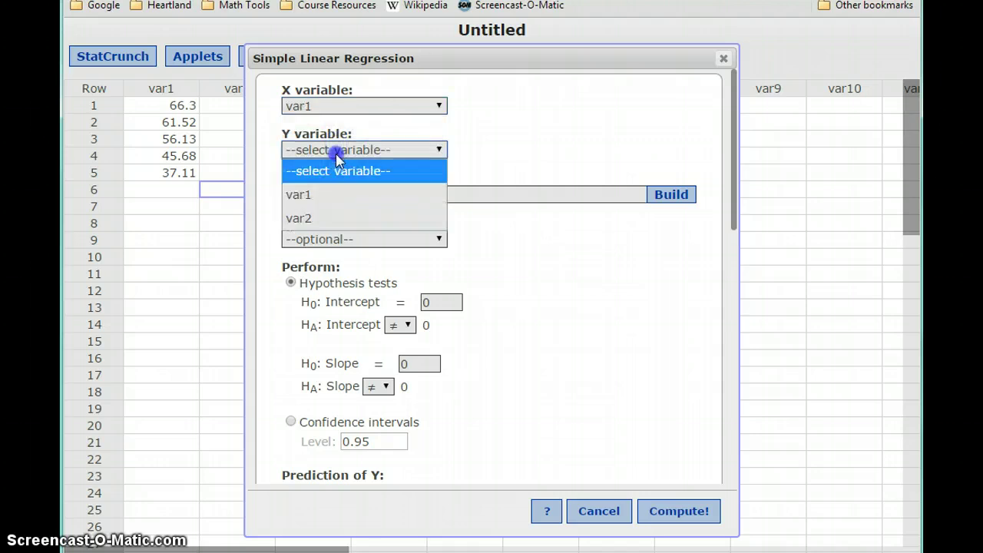
{"action": "left_click", "coordinate": [321, 219]}
{"action": "left_click", "coordinate": [690, 525]}
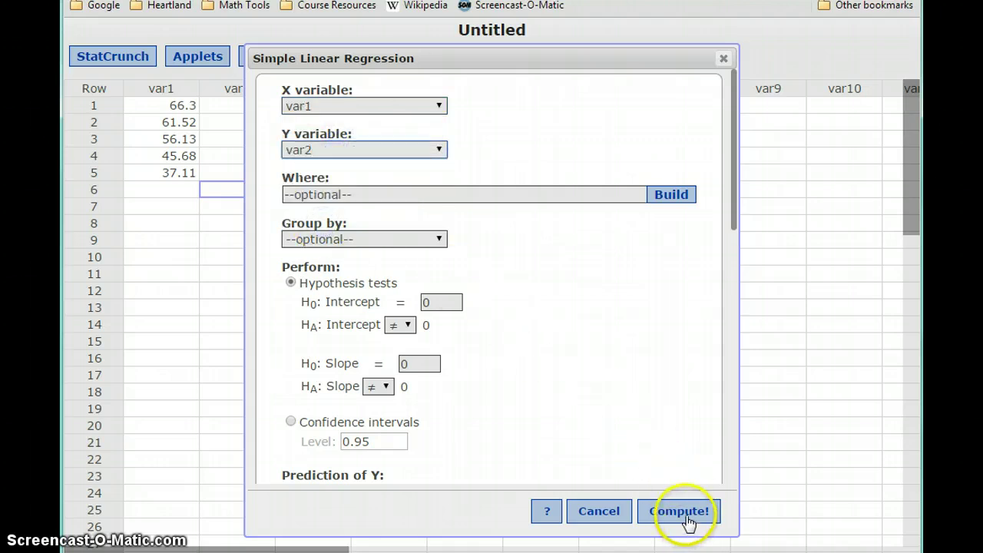
Highlight the correlation coefficient R = 0.94769515 in the output, then return to Word.
{"action": "left_click_drag", "start_coordinate": [418, 183], "coordinate": [527, 73]}
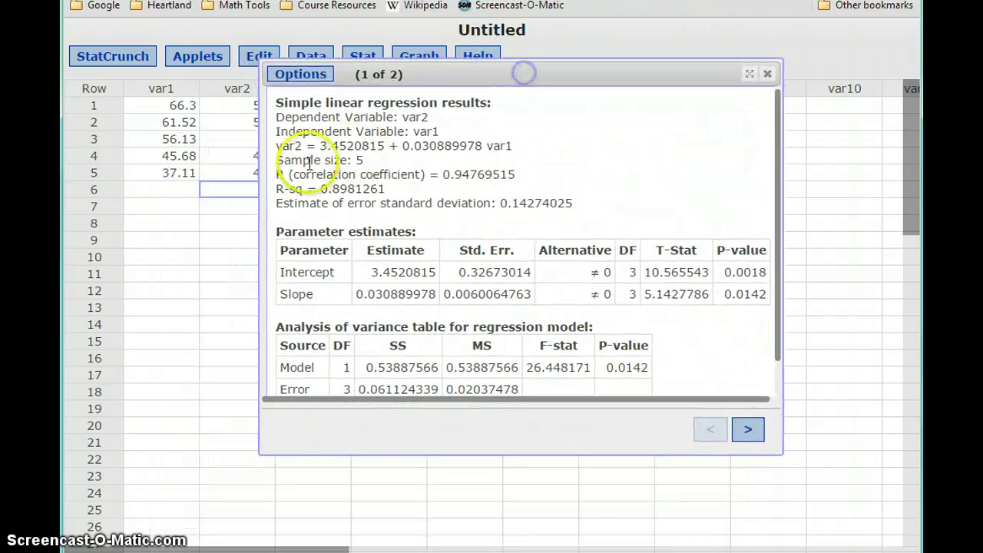
{"action": "left_click_drag", "start_coordinate": [276, 174], "coordinate": [534, 170]}
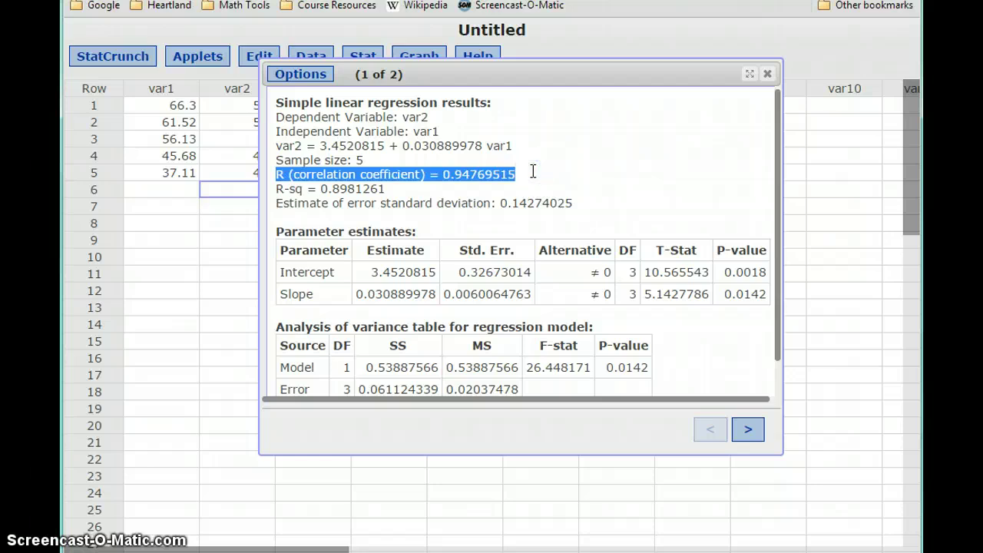
{"action": "key", "text": "alt+Tab"}
{"action": "left_click_drag", "start_coordinate": [411, 227], "coordinate": [151, 296]}
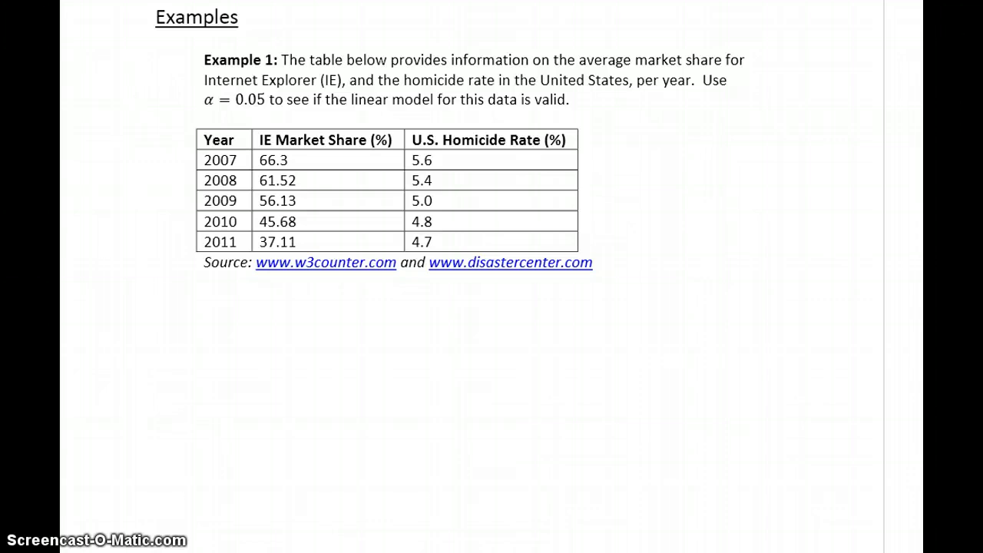
Write 'The correlation coefficient for this data is R = 0.9477' in a widened text box.
{"action": "type", "text": "The correlation coefficient for this data is R ="}
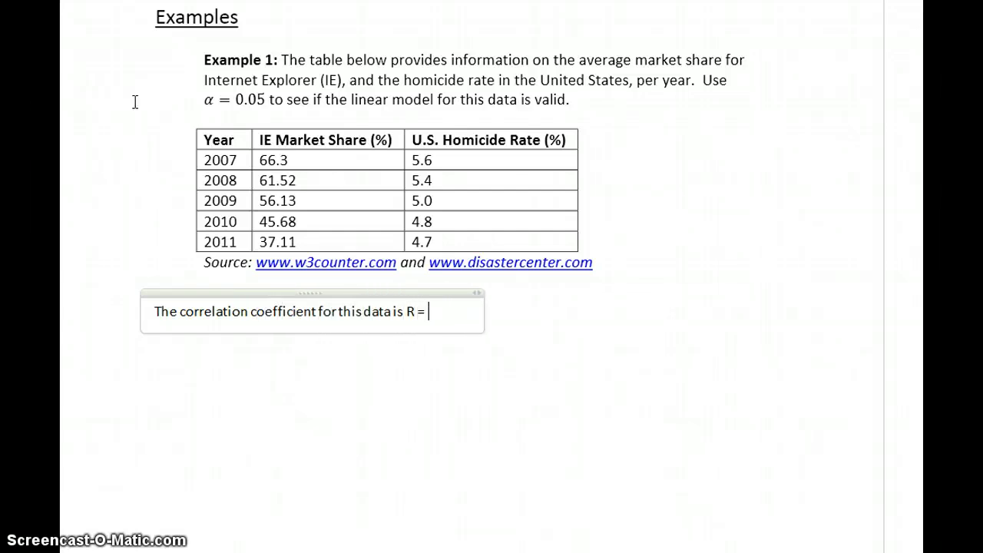
{"action": "key", "text": "alt+Tab"}
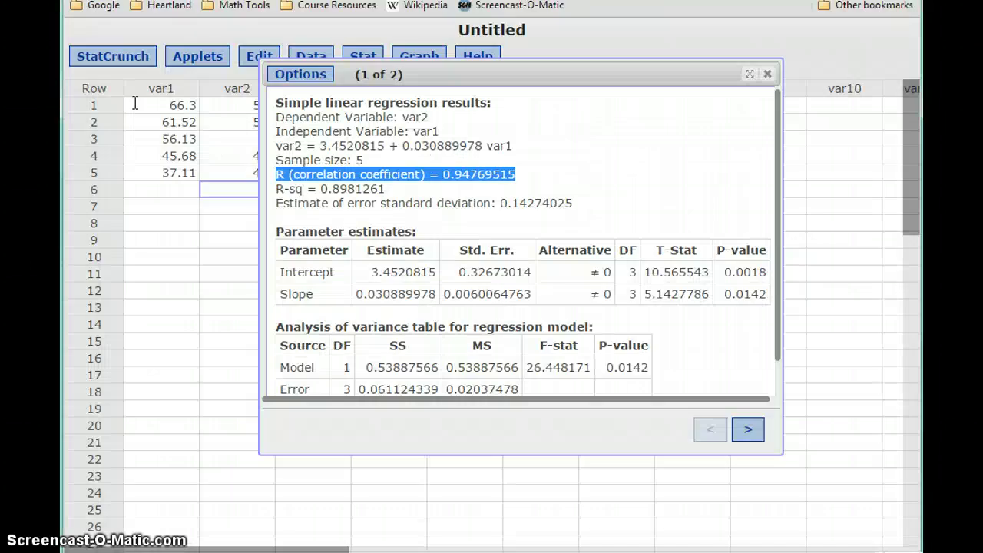
{"action": "key", "text": "alt+Tab"}
{"action": "type", "text": "0."}
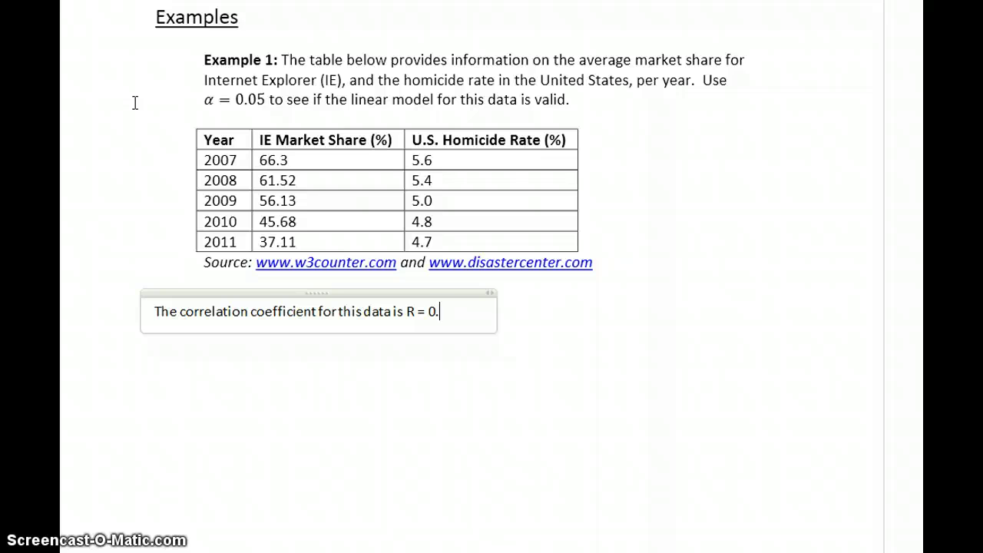
{"action": "type", "text": "9477"}
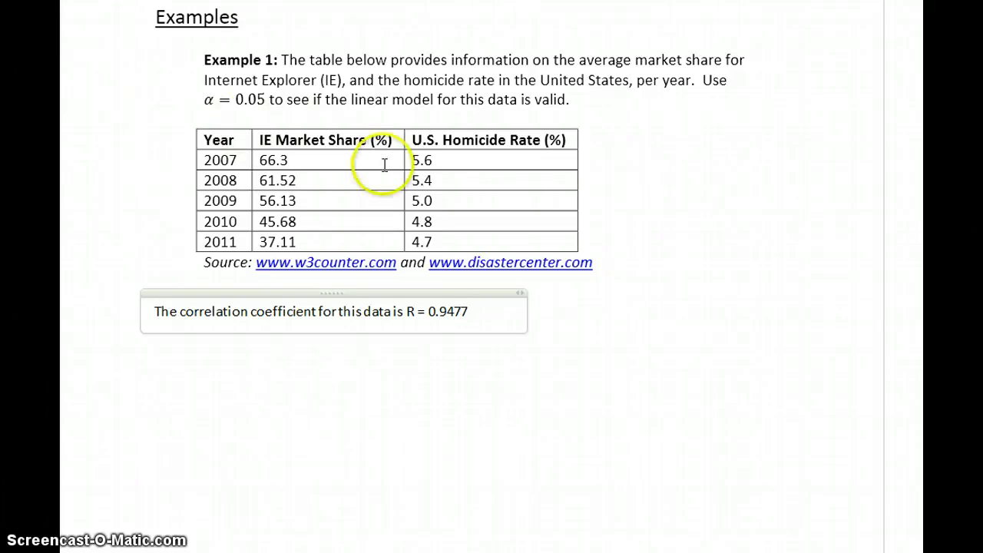
{"action": "left_click_drag", "start_coordinate": [523, 293], "coordinate": [858, 310]}
Add that this shows a strong, positive linear association and introduce the hypotheses to test.
{"action": "type", "text": ",  so thes"}
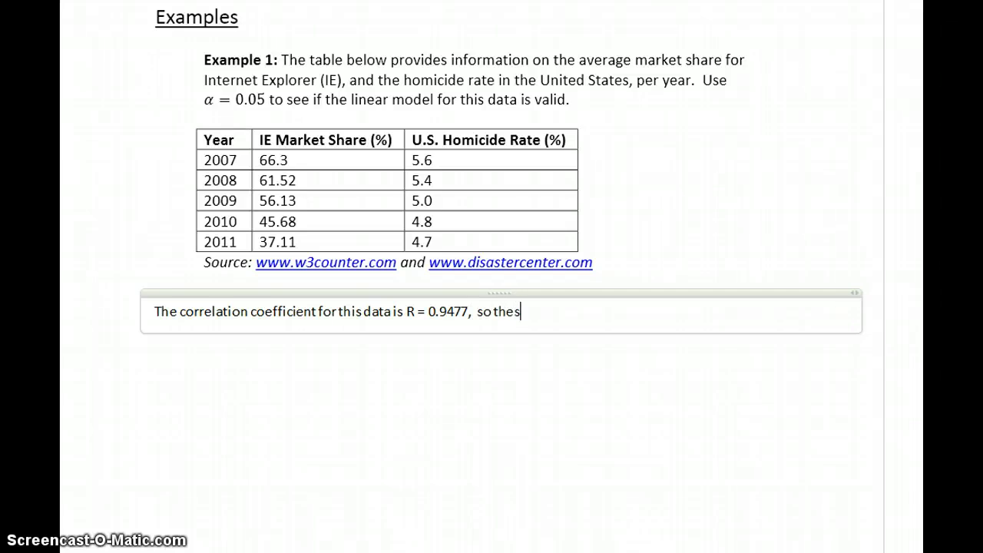
{"action": "type", "text": "e variables sh"}
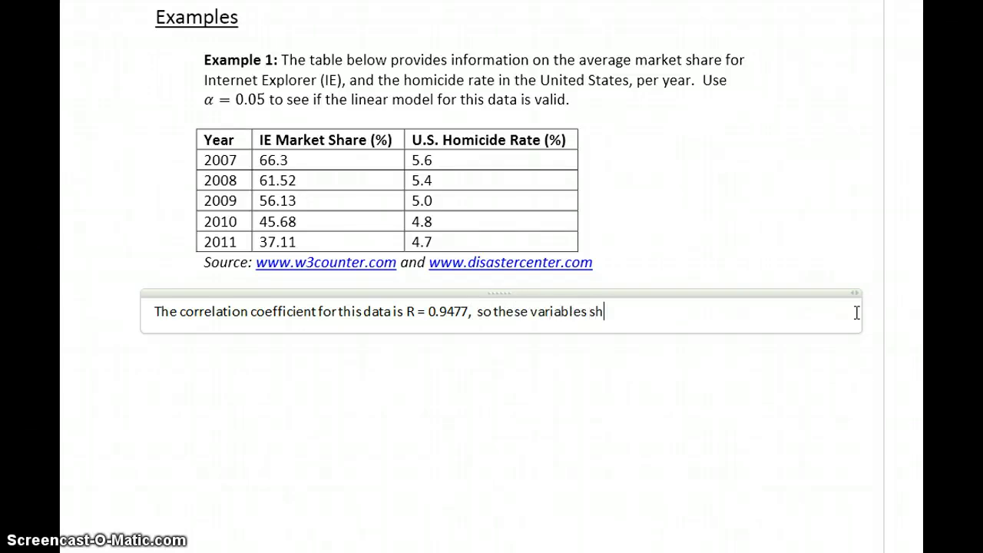
{"action": "type", "text": "are a pos"}
{"action": "key", "text": "BackSpace"}
{"action": "key", "text": "BackSpace"}
{"action": "key", "text": "BackSpace"}
{"action": "key", "text": "BackSpace"}
{"action": "type", "text": "strong, posi"}
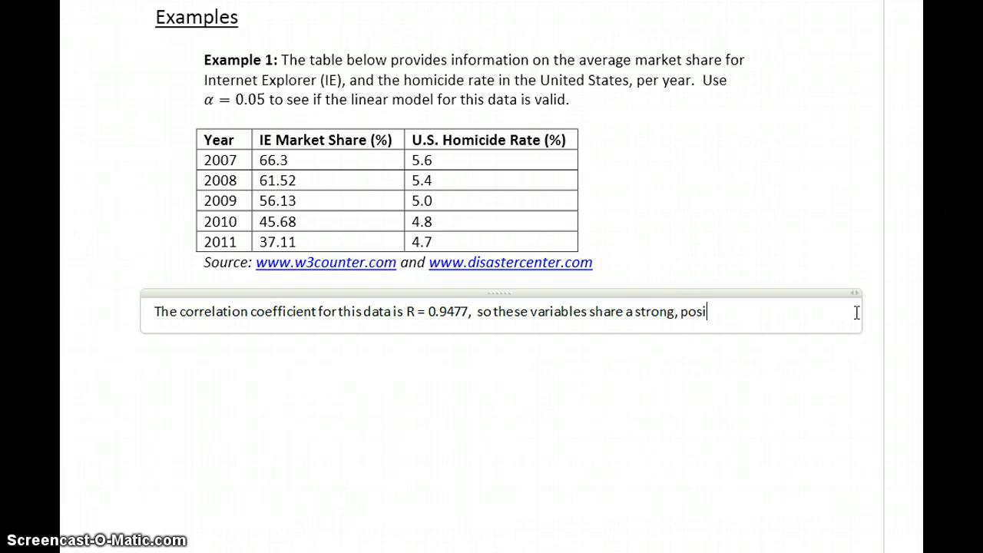
{"action": "type", "text": "tive linear cor"}
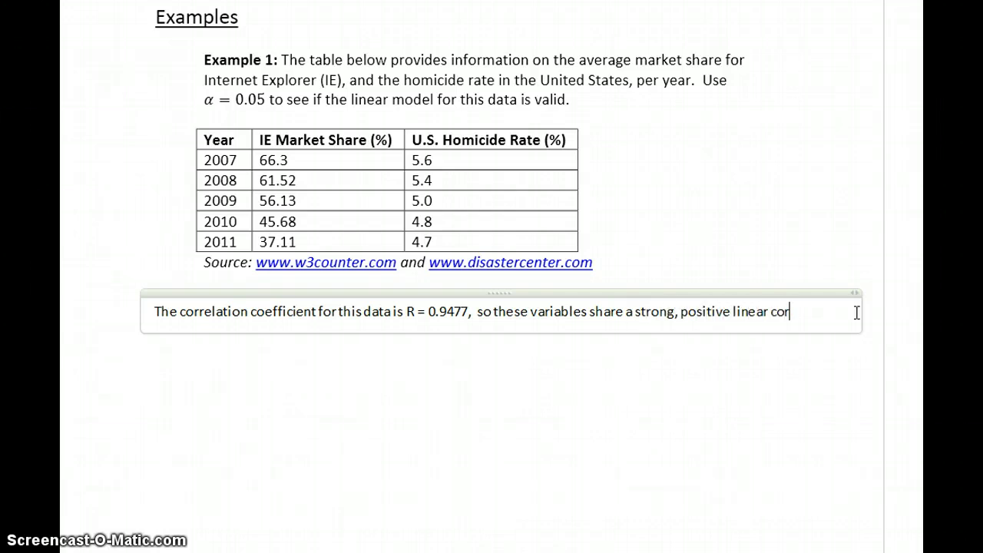
{"action": "key", "text": "BackSpace"}
{"action": "type", "text": "association."}
{"action": "type", "text": " We'"}
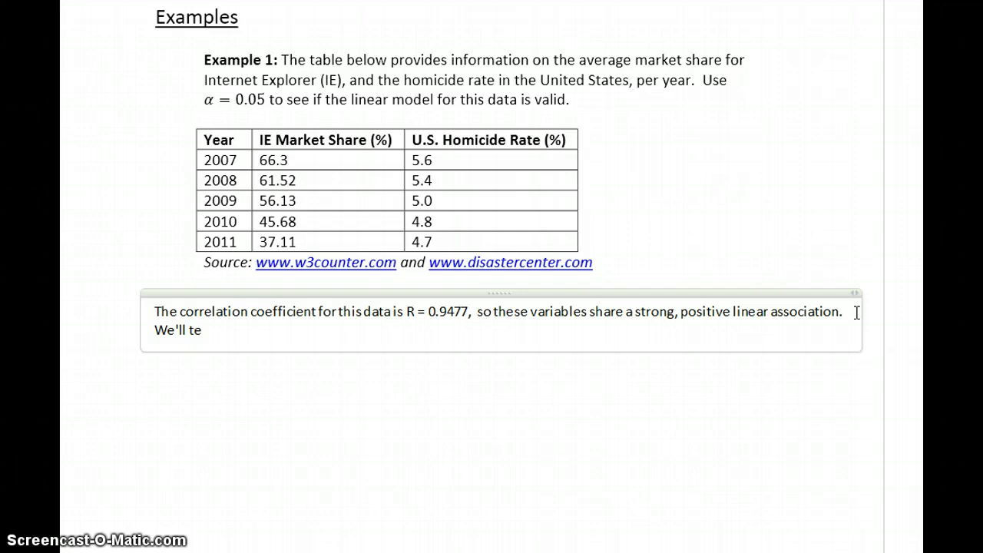
{"action": "type", "text": "ll test the claim that th"}
{"action": "type", "text": "ese variables"}
{"action": "type", "text": " ahsare"}
{"action": "key", "text": "BackSpace"}
{"action": "key", "text": "BackSpace"}
{"action": "key", "text": "BackSpace"}
{"action": "key", "text": "BackSpace"}
{"action": "key", "text": "BackSpace"}
{"action": "key", "text": "BackSpace"}
{"action": "type", "text": "share a positive"}
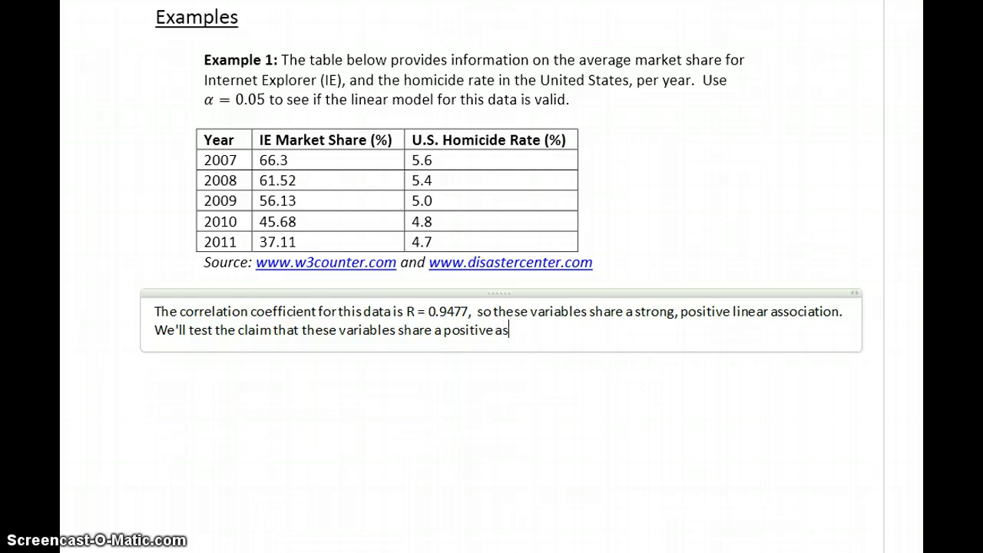
{"action": "type", "text": " linear association using the f"}
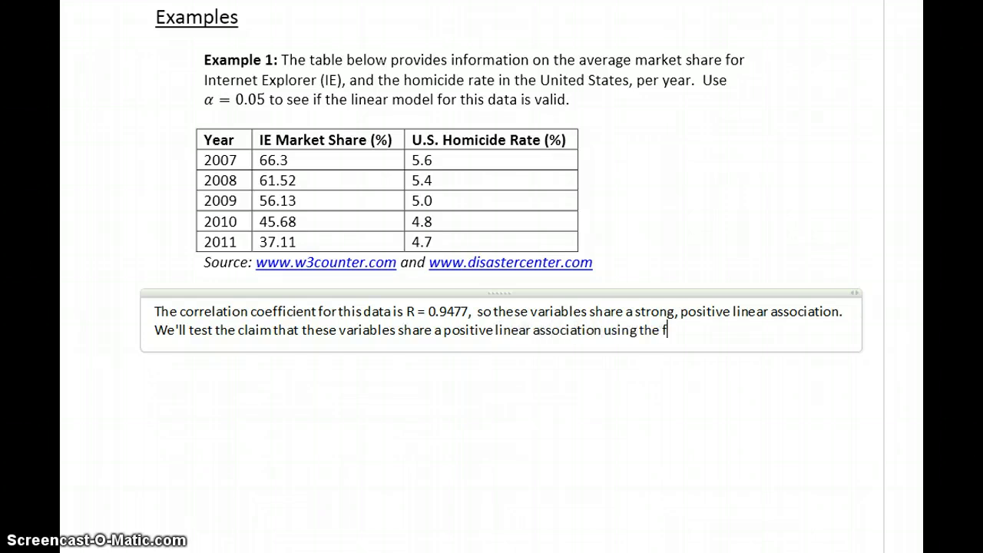
{"action": "type", "text": "ollowing hypotheses:"}
Add the equations H0: Slope = 0 and Ha: Slope > 0 beneath the sentence.
{"action": "key", "text": "Return"}
{"action": "key", "text": "Return"}
{"action": "key", "text": "alt+equal"}
{"action": "type", "text": "H_0"}
{"action": "key", "text": "space"}
{"action": "type", "text": ":Slope = 0"}
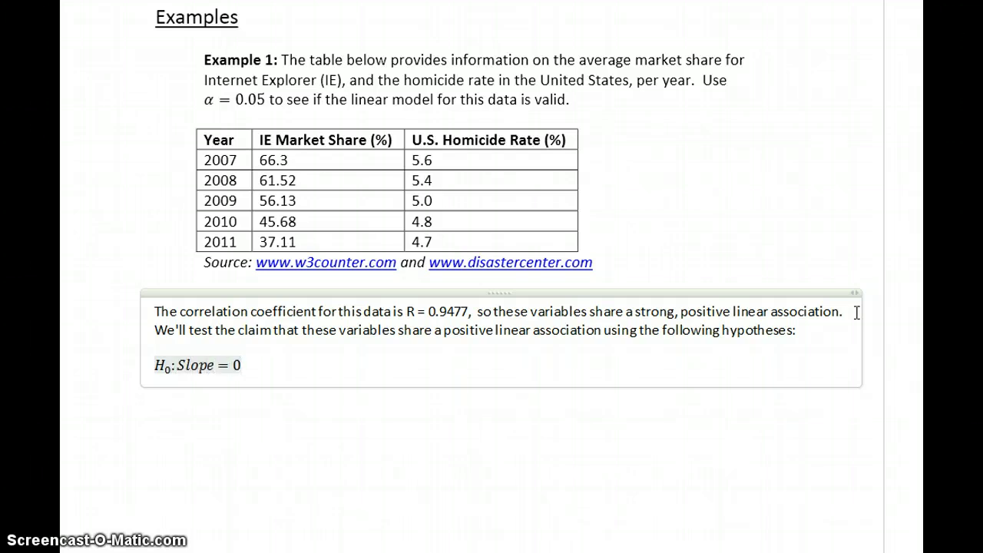
{"action": "key", "text": "Return"}
{"action": "key", "text": "alt+equal"}
{"action": "type", "text": "H_a"}
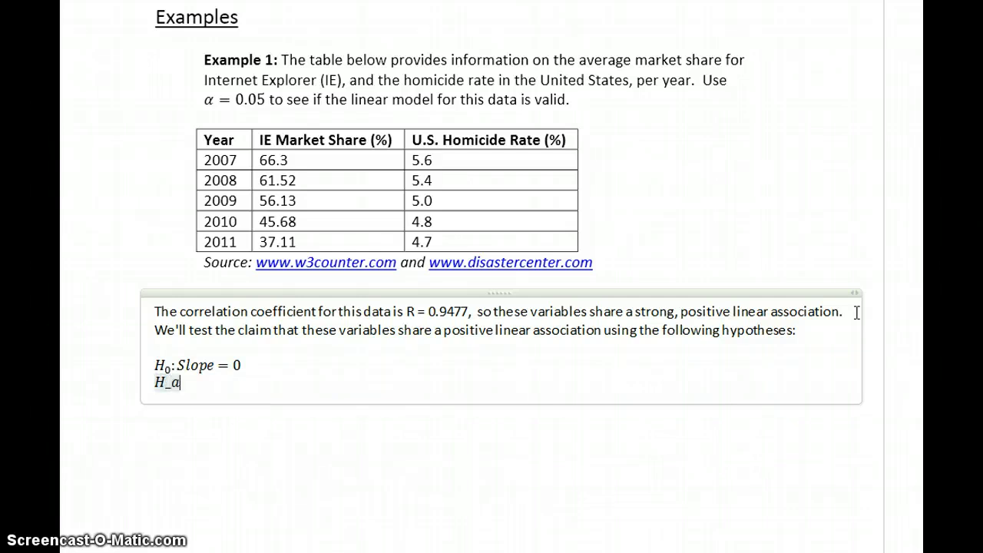
{"action": "key", "text": "space"}
{"action": "type", "text": ":Slope > "}
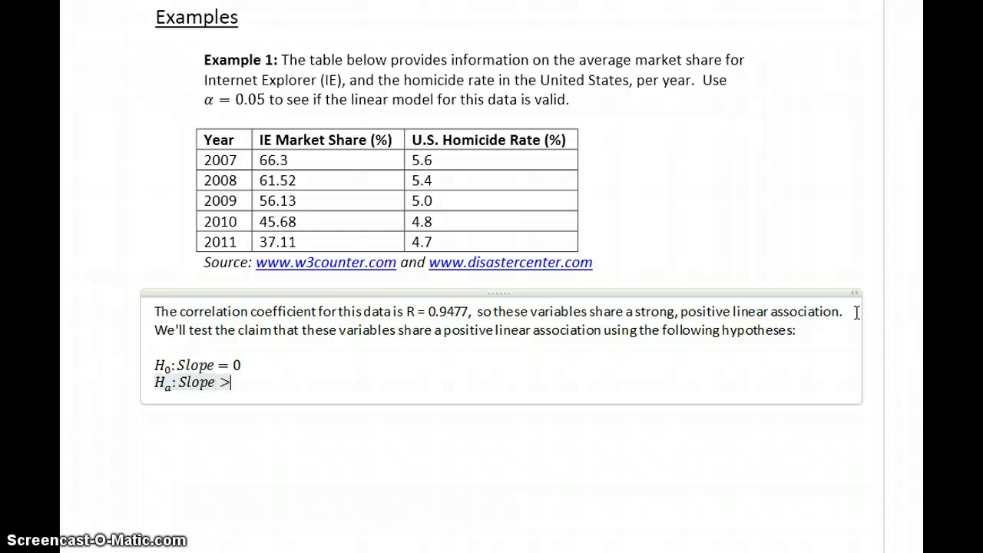
{"action": "type", "text": "0"}
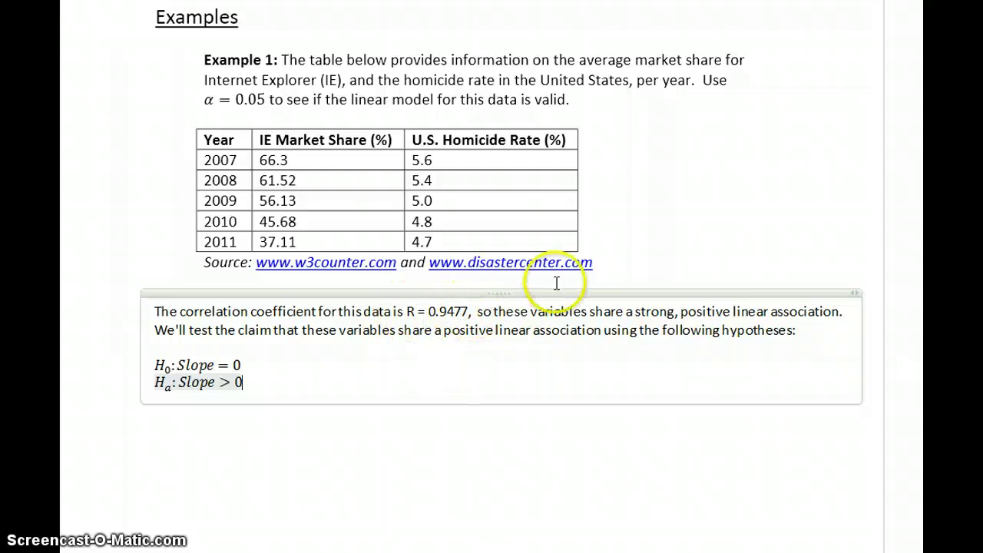
{"action": "key", "text": "alt+Tab"}
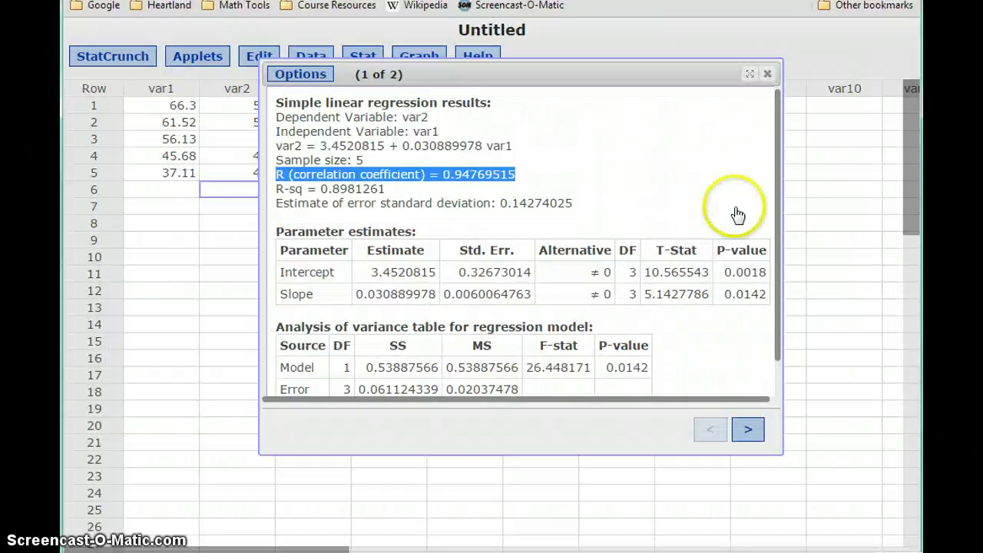
Rerun the regression with the slope alternative set to > 0, giving p-value 0.0071.
{"action": "left_click", "coordinate": [301, 74]}
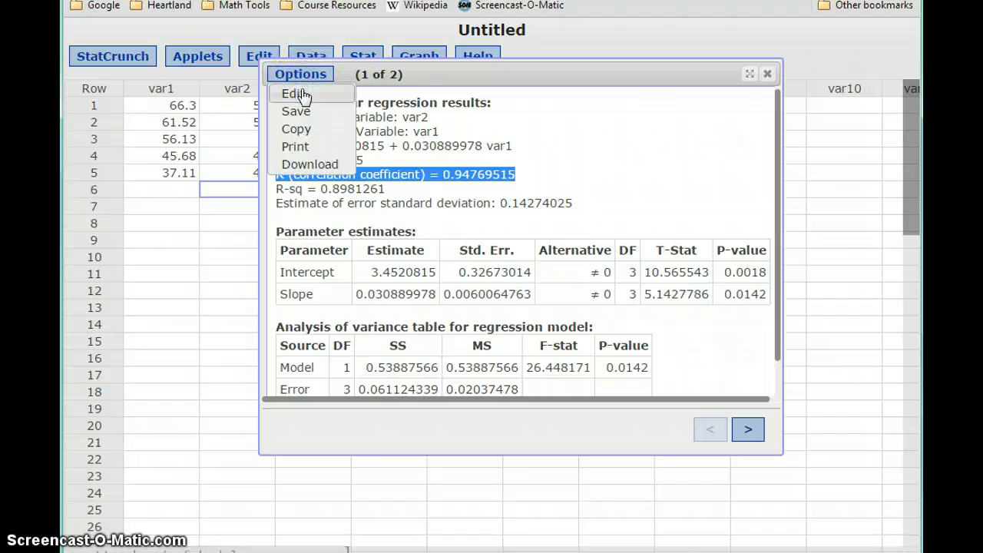
{"action": "left_click", "coordinate": [303, 94]}
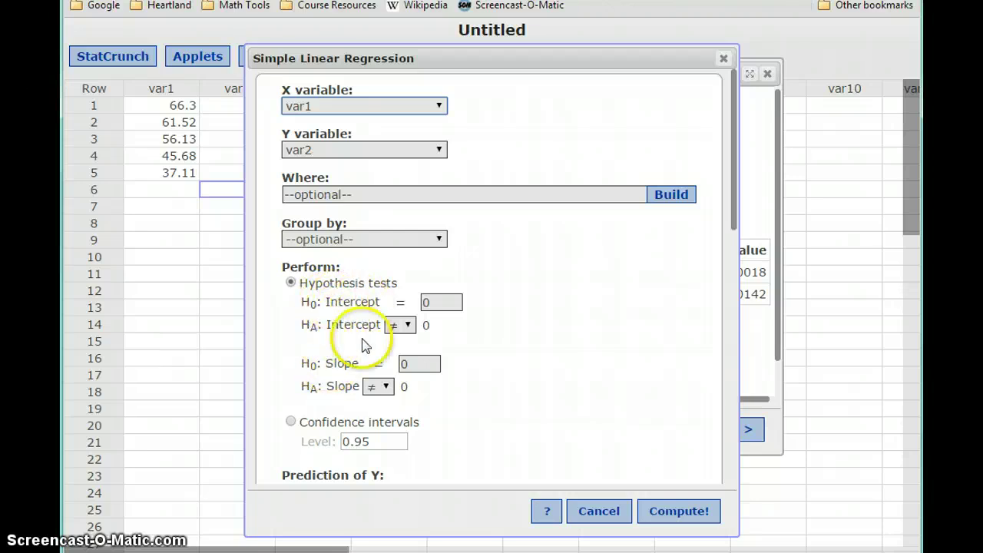
{"action": "left_click", "coordinate": [387, 390]}
{"action": "left_click", "coordinate": [374, 454]}
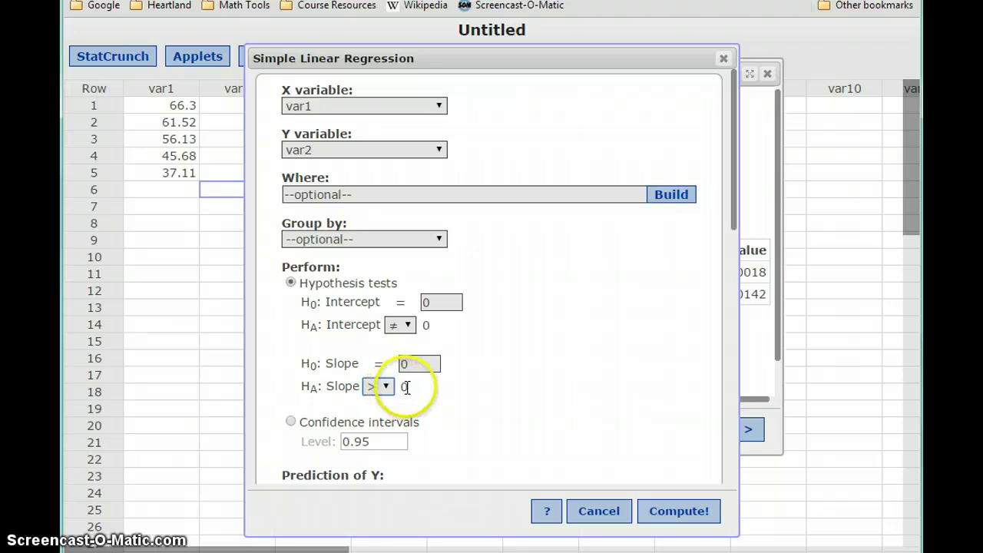
{"action": "left_click", "coordinate": [677, 512]}
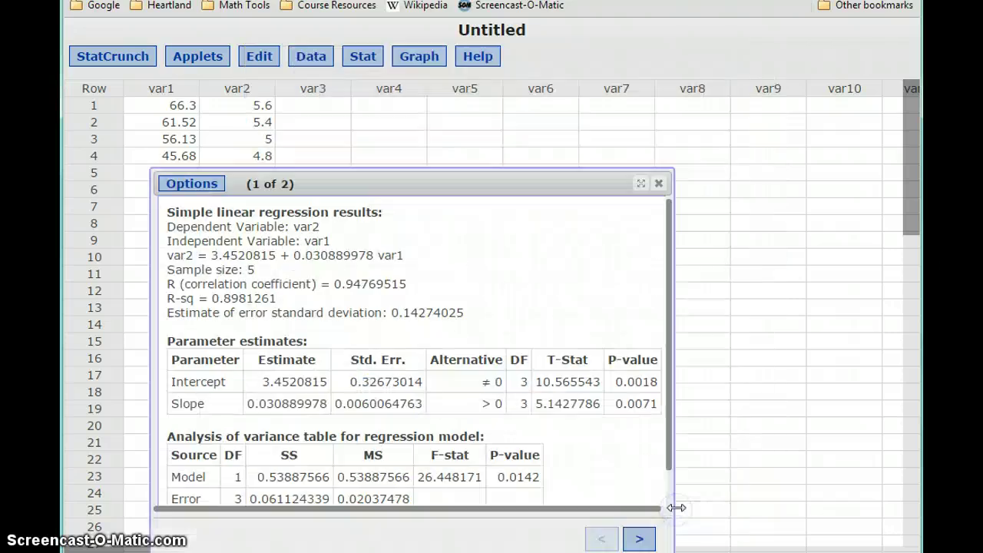
Locate and highlight the model's p-value 0.0142 in the ANOVA table.
{"action": "left_click_drag", "start_coordinate": [457, 180], "coordinate": [558, 63]}
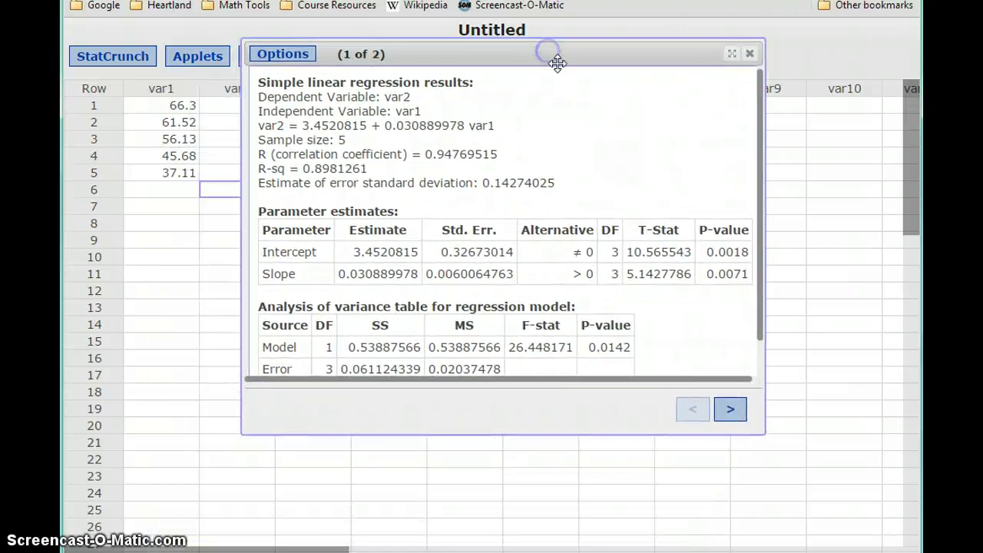
{"action": "left_click", "coordinate": [760, 244]}
{"action": "left_click_drag", "start_coordinate": [761, 244], "coordinate": [767, 293]}
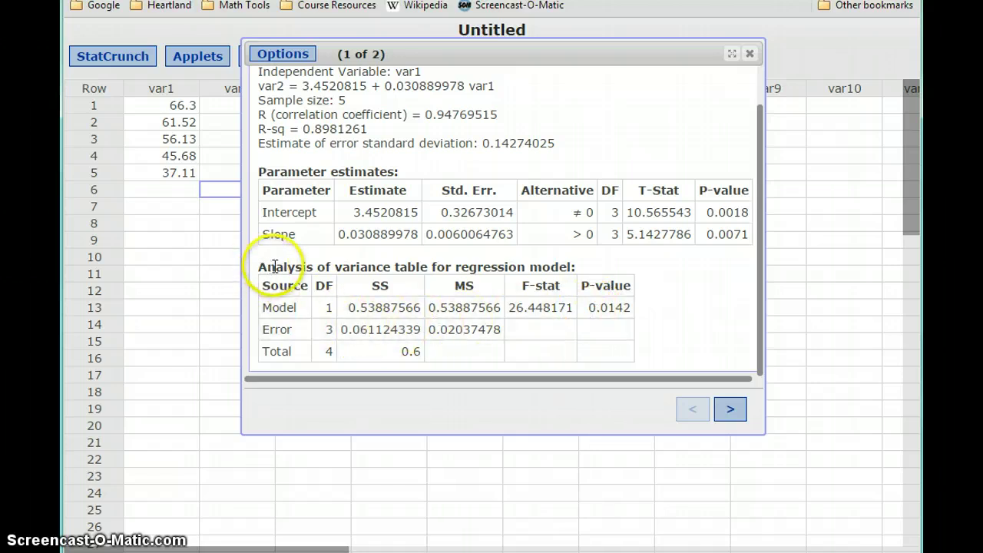
{"action": "left_click", "coordinate": [599, 308]}
{"action": "left_click_drag", "start_coordinate": [599, 307], "coordinate": [635, 308]}
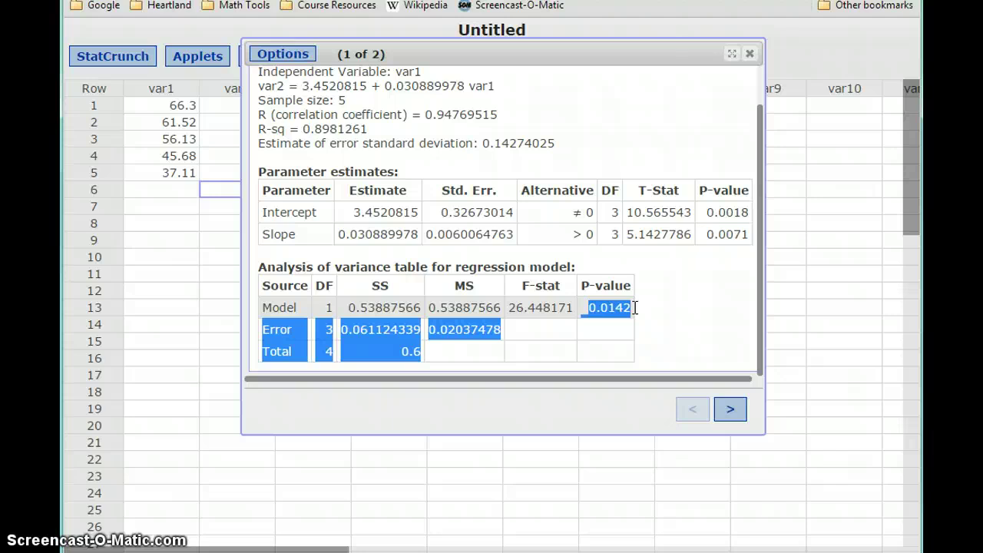
{"action": "left_click", "coordinate": [635, 308]}
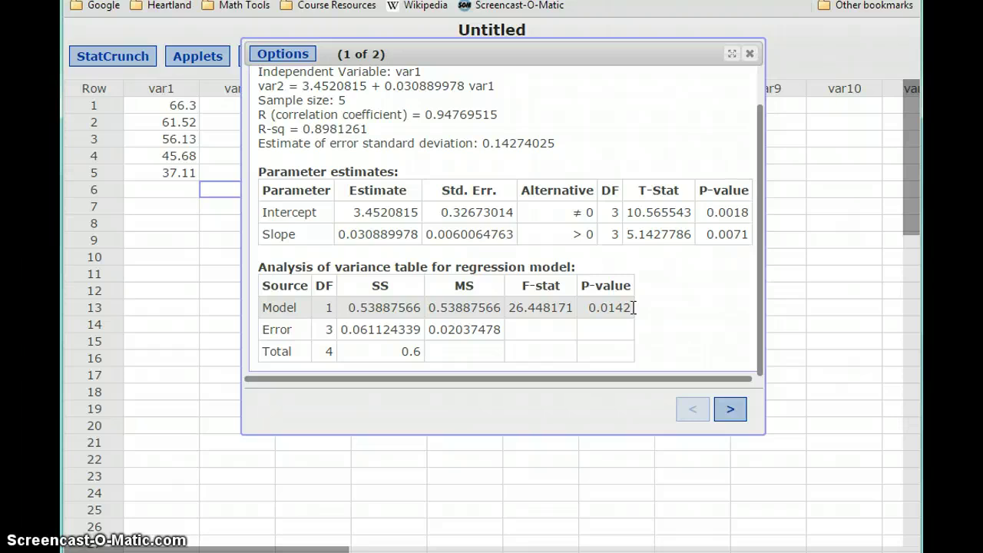
Start a new line under the hypotheses in Word reading 'The p-value is'.
{"action": "key", "text": "alt+Tab"}
{"action": "key", "text": "Return"}
{"action": "key", "text": "Return"}
{"action": "type", "text": "Teh p-value is"}
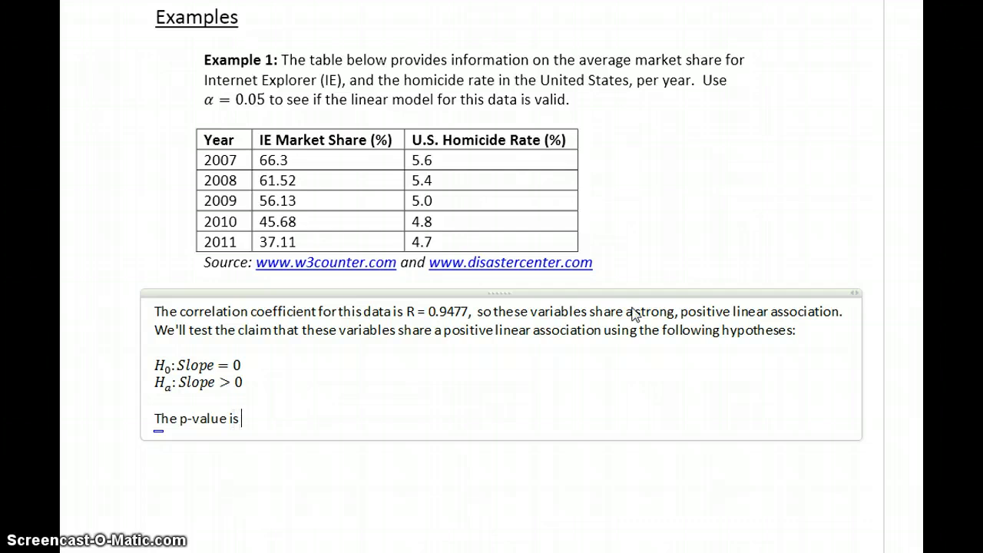
Complete the p-value as 0.0142 followed by the equation < α = 0.05.
{"action": "key", "text": "alt+Tab"}
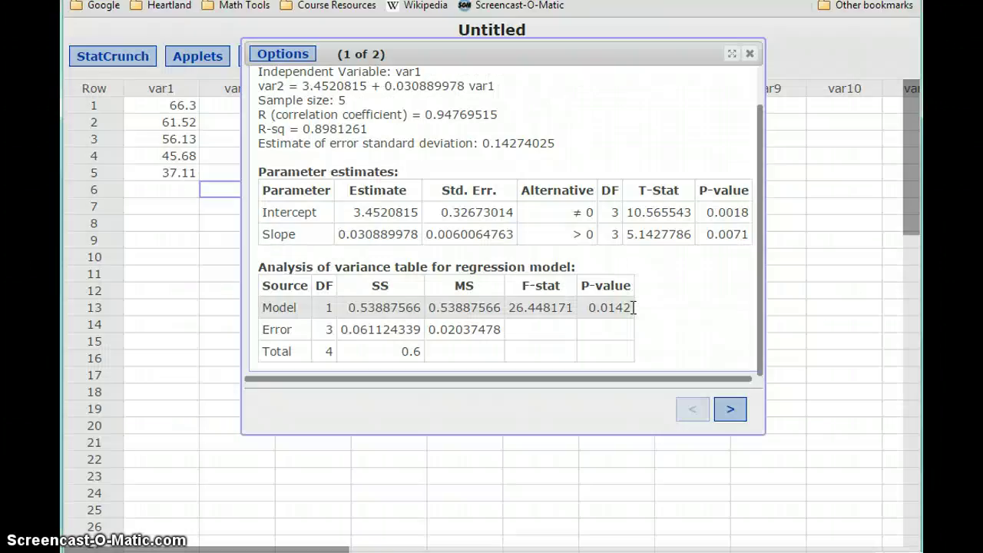
{"action": "key", "text": "alt+Tab"}
{"action": "type", "text": "0.0"}
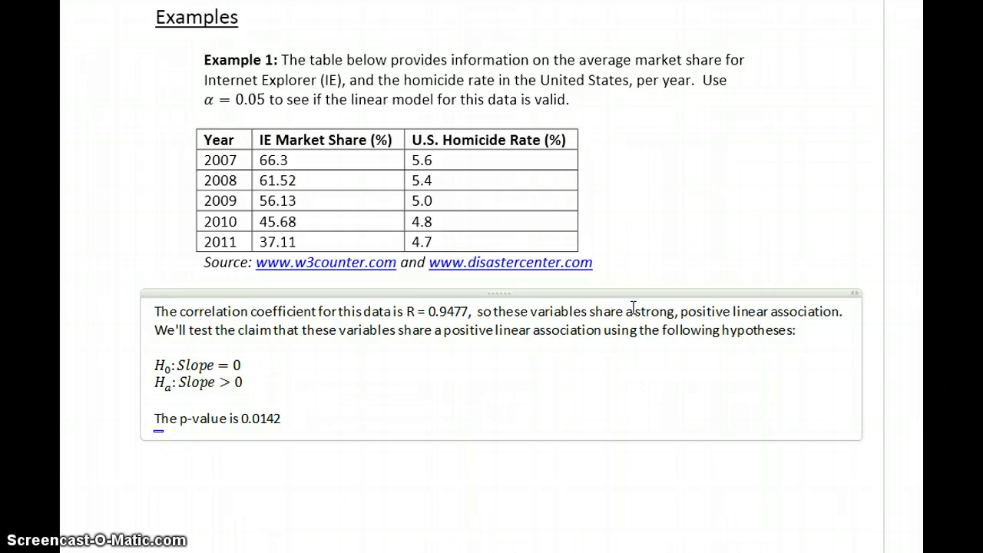
{"action": "type", "text": "142"}
{"action": "key", "text": "alt+equal"}
{"action": "type", "text": "<\\al"}
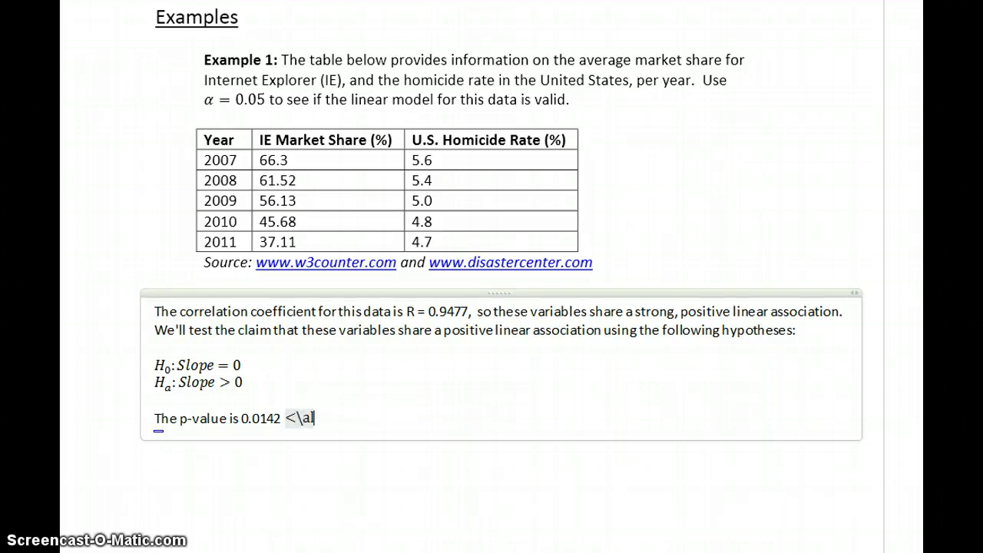
{"action": "type", "text": "pha =0.05"}
{"action": "key", "text": "Right"}
Add 'so we reject H0 and conclude Slope > 0', meaning the 2 variables share positive linear correlation.
{"action": "type", "text": "so we reject the"}
{"action": "key", "text": "BackSpace"}
{"action": "key", "text": "BackSpace"}
{"action": "key", "text": "BackSpace"}
{"action": "key", "text": "alt+equal"}
{"action": "type", "text": "H_0"}
{"action": "key", "text": "Right"}
{"action": "type", "text": "and conclude t"}
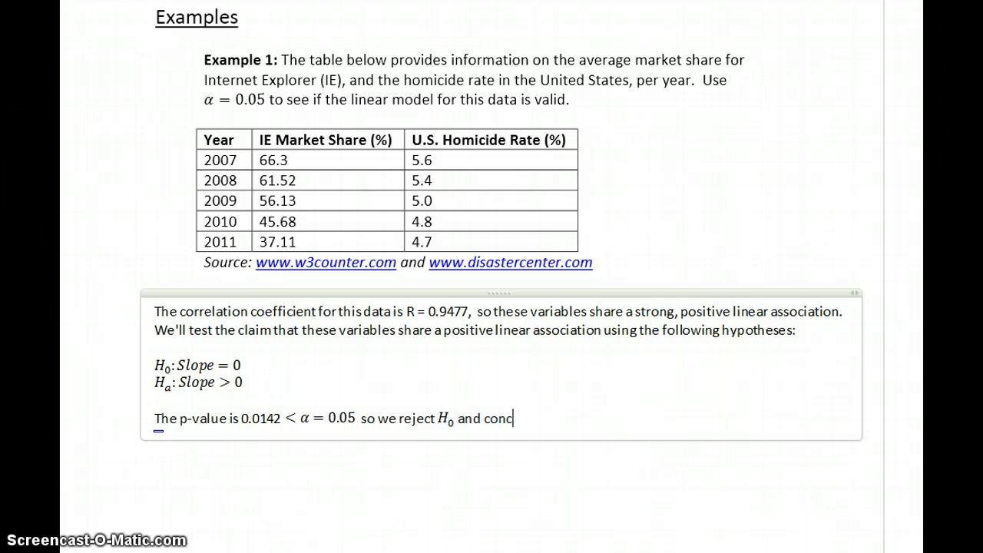
{"action": "type", "text": "at Slope"}
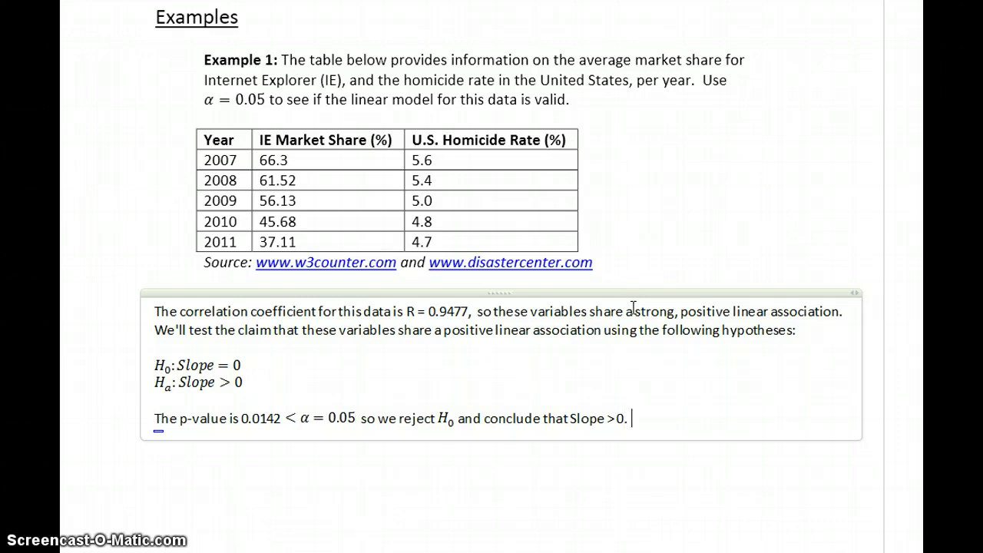
{"action": "type", "text": ">0. This emans"}
{"action": "type", "text": "mea"}
{"action": "type", "text": "ns there "}
{"action": "type", "text": "is sufficient e"}
{"action": "type", "text": "vidence to con"}
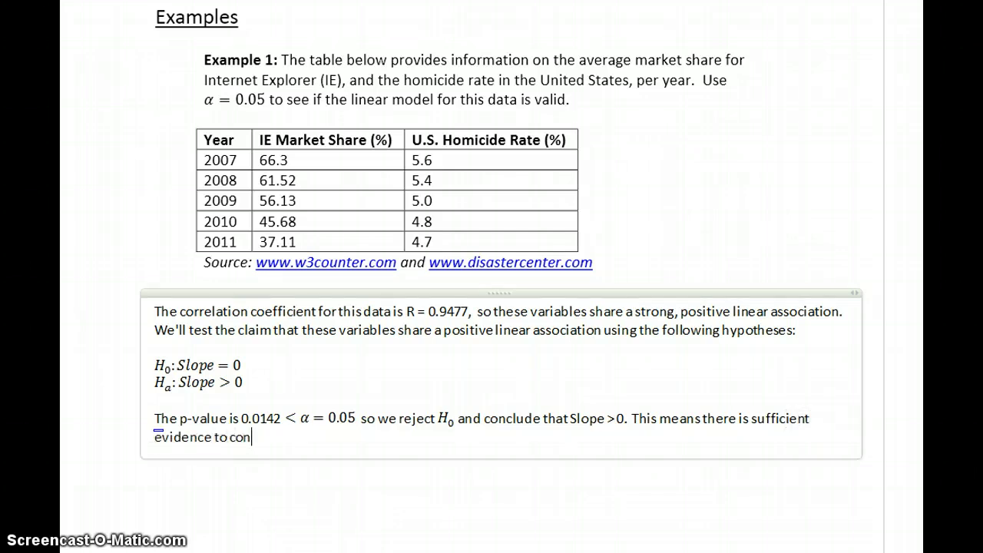
{"action": "type", "text": "clude that these "}
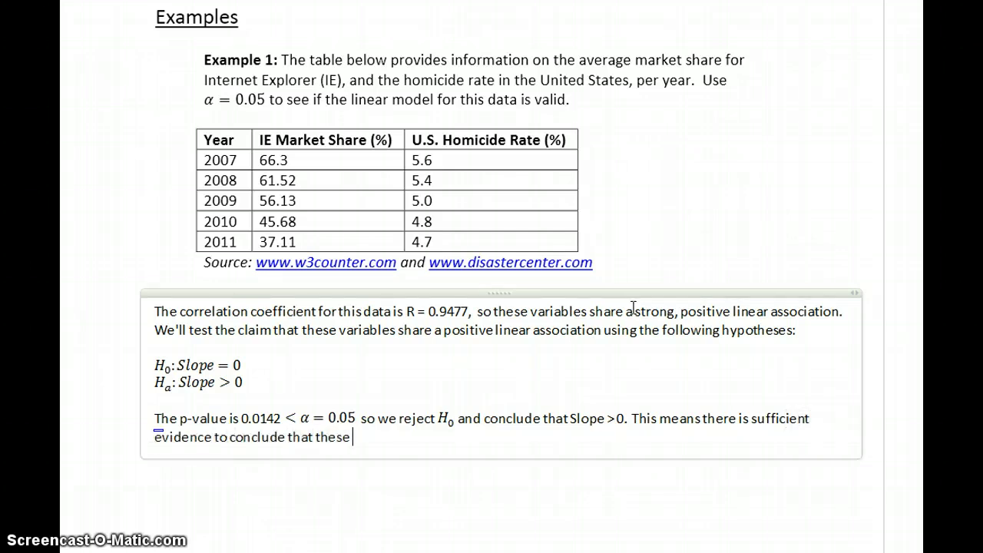
{"action": "type", "text": "2 variables s"}
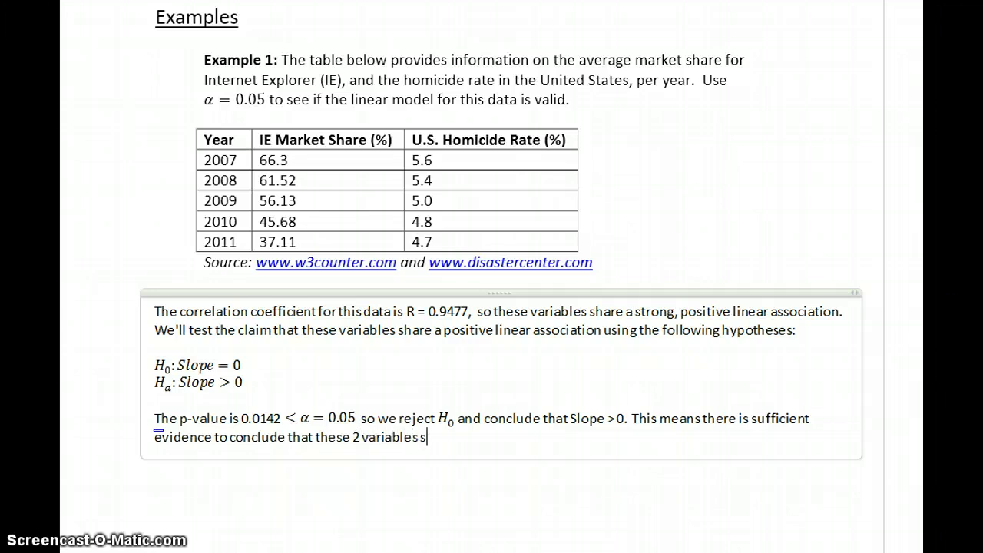
{"action": "type", "text": "hare apositive linear correlati"}
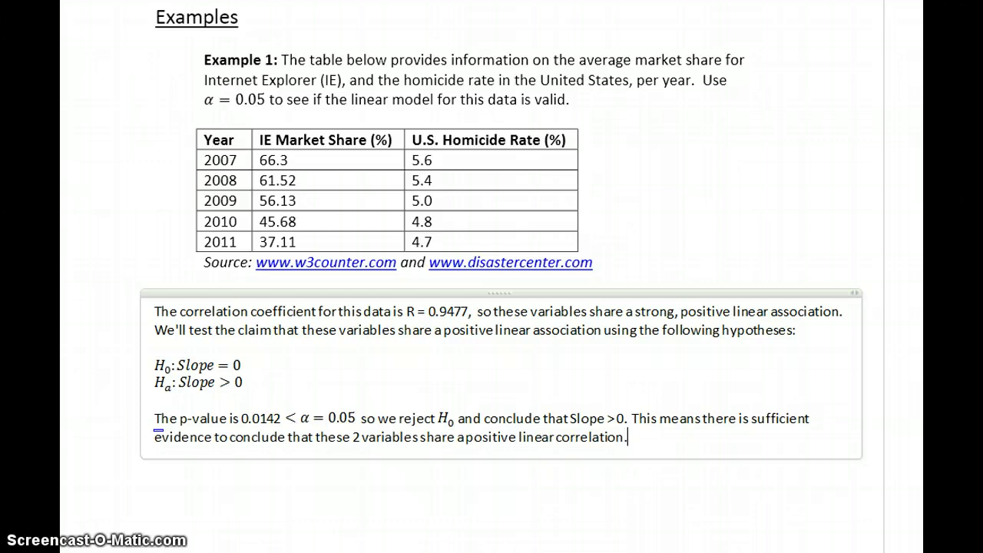
{"action": "type", "text": "on."}
{"action": "key", "text": "Return"}
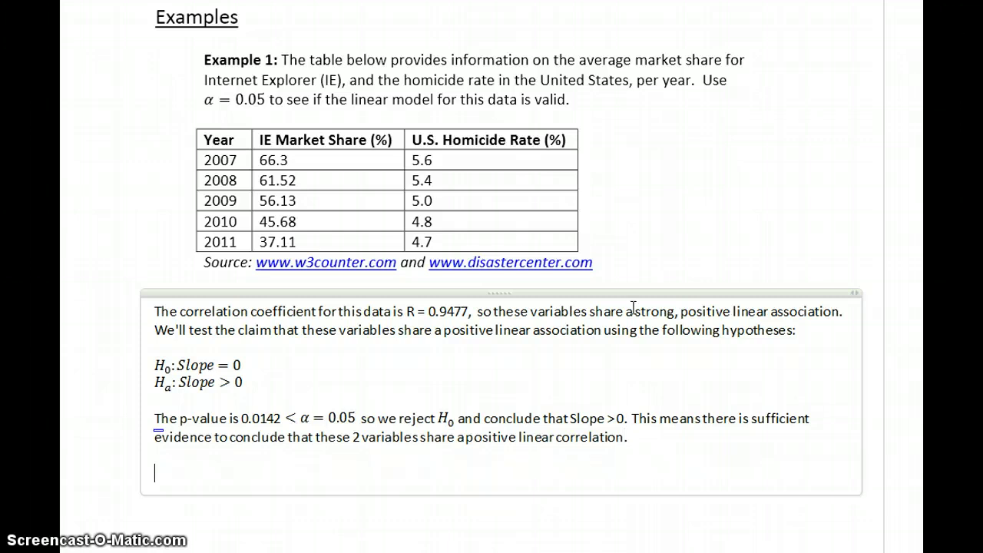
Write the sentence introducing the test of residual normality with the following hypotheses.
{"action": "scroll", "coordinate": [502, 307], "scroll_direction": "down", "scroll_amount": 5}
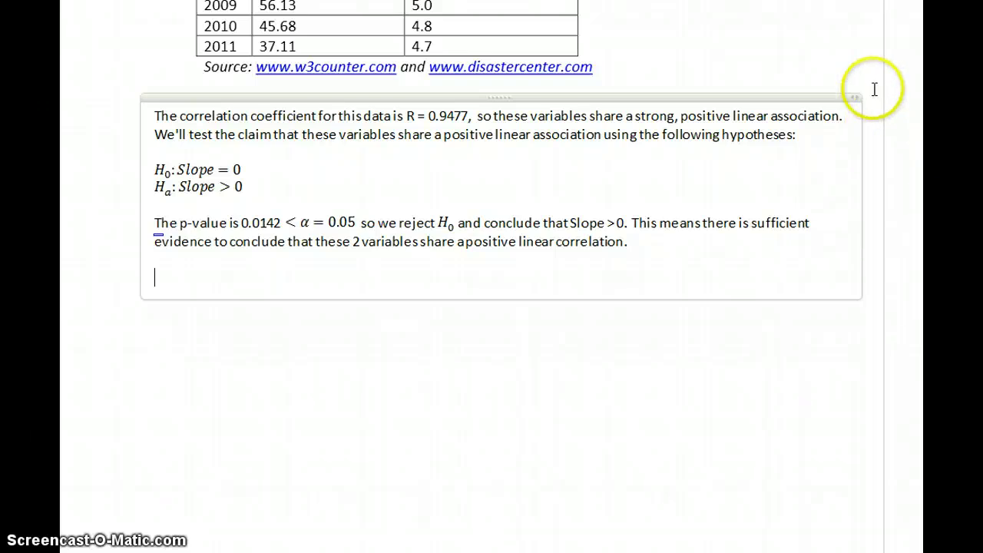
{"action": "type", "text": "Next we will assess the normality of"}
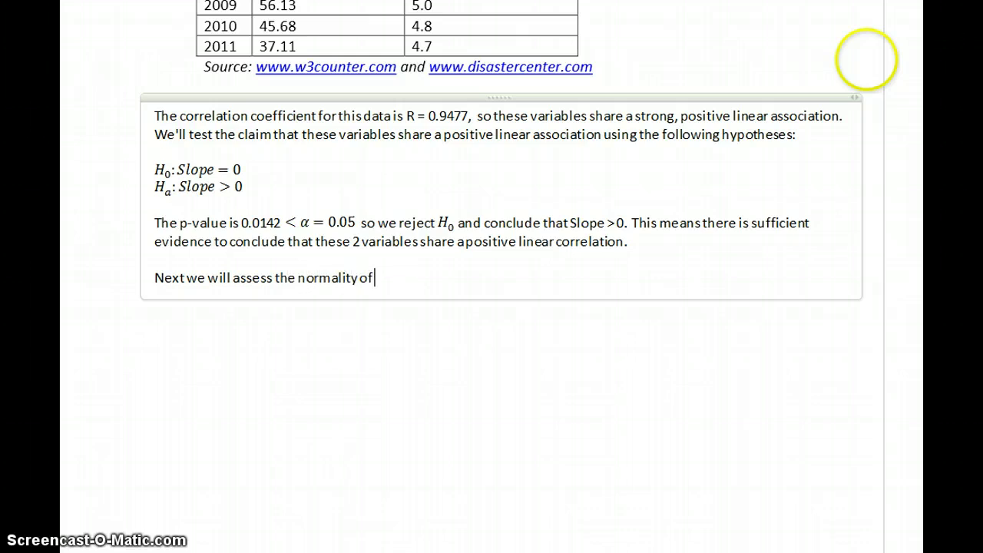
{"action": "type", "text": " our residuals by testing the following hypotheses:"}
{"action": "key", "text": "Return"}
Add equations H0: residuals from a normally distributed population and Ha: non-normally distributed population.
{"action": "key", "text": "alt+equal"}
{"action": "type", "text": "H_0: "}
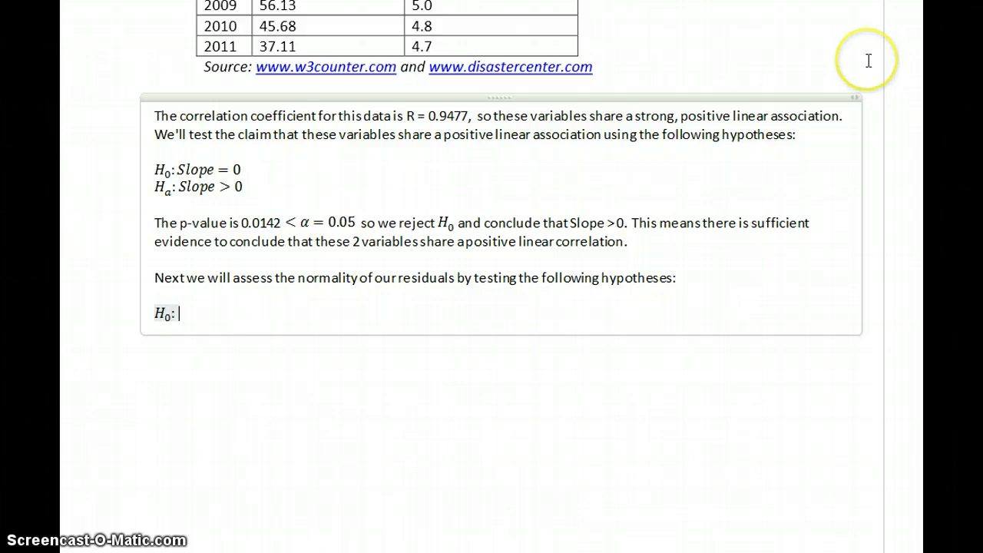
{"action": "type", "text": "Our resi"}
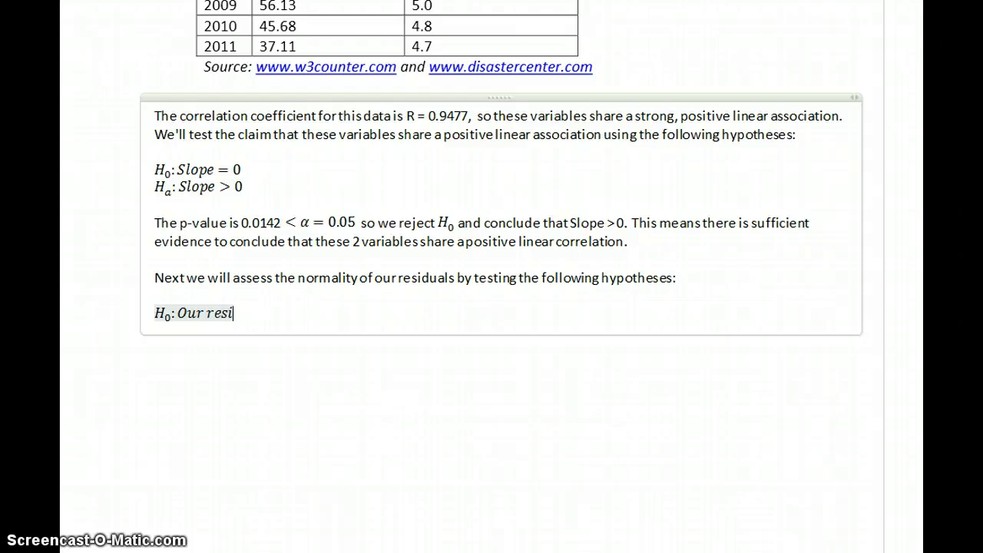
{"action": "type", "text": "duals come from a"}
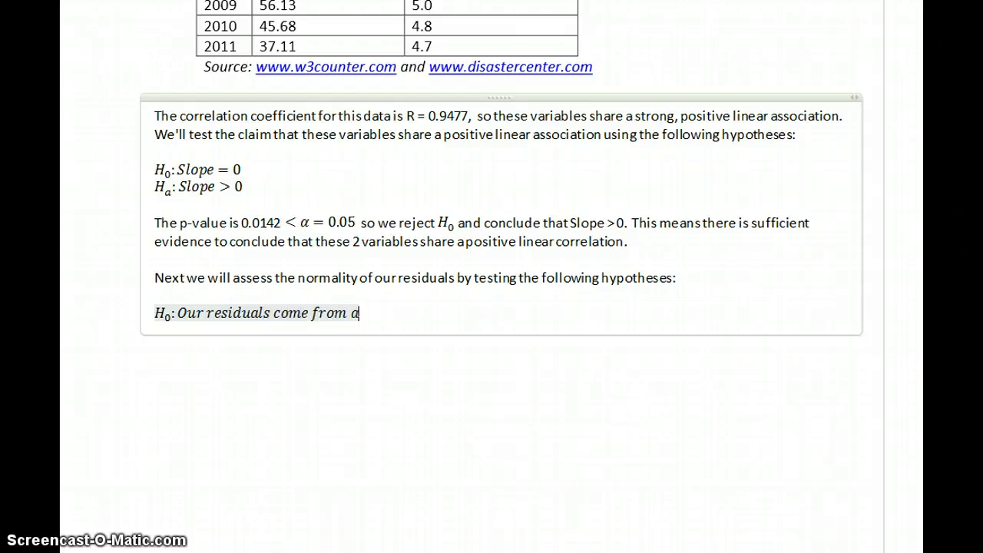
{"action": "type", "text": " normally distri"}
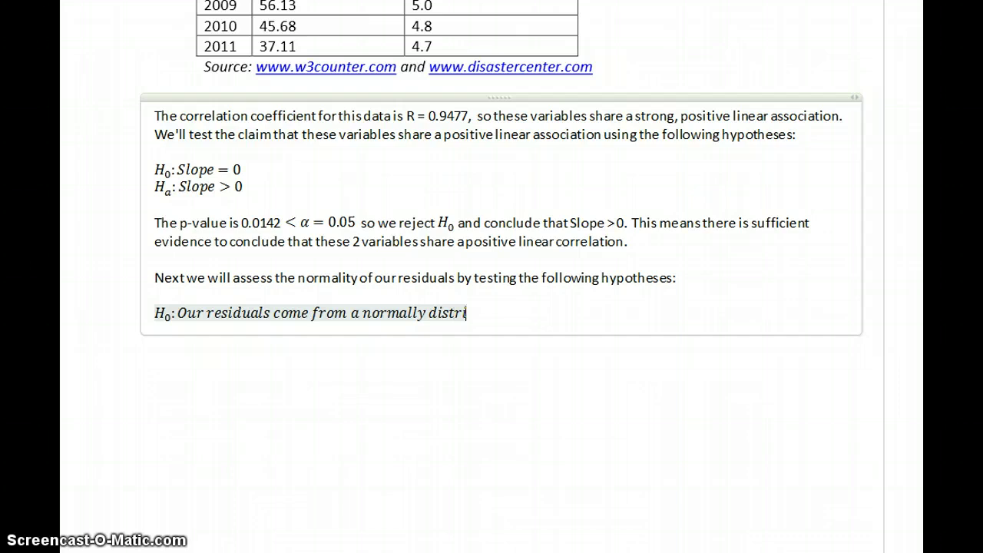
{"action": "type", "text": "buted population"}
{"action": "key", "text": "Return"}
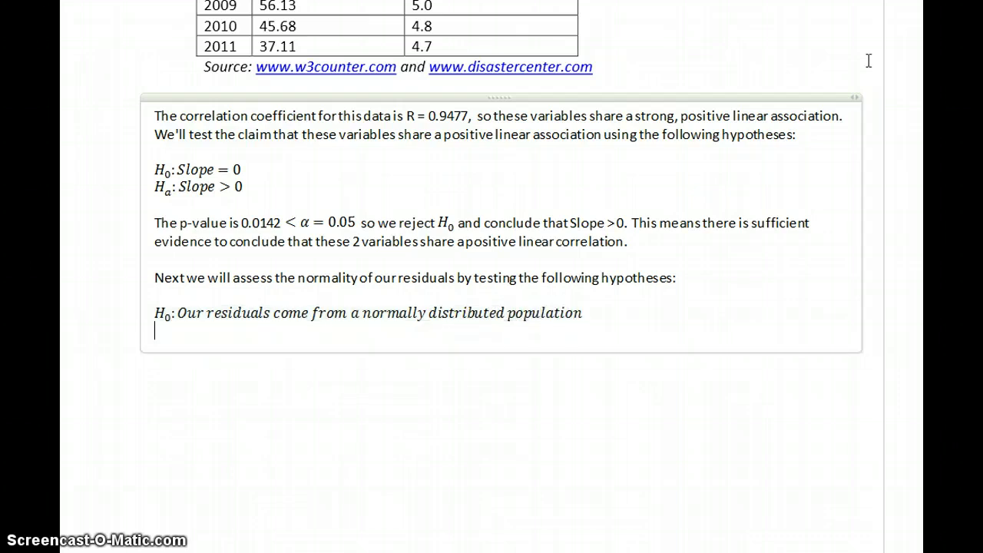
{"action": "key", "text": "alt+equal"}
{"action": "type", "text": "H_a:Our"}
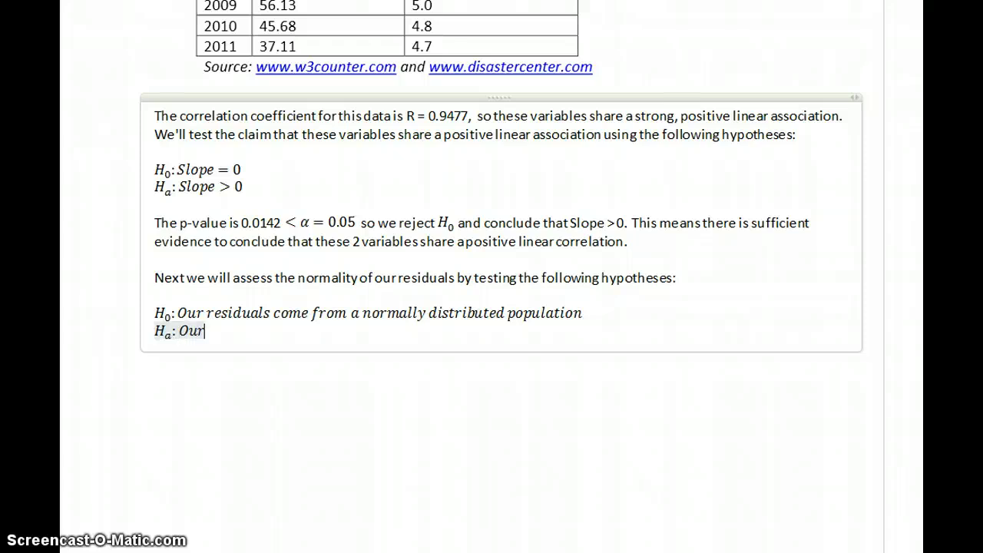
{"action": "type", "text": " residual"}
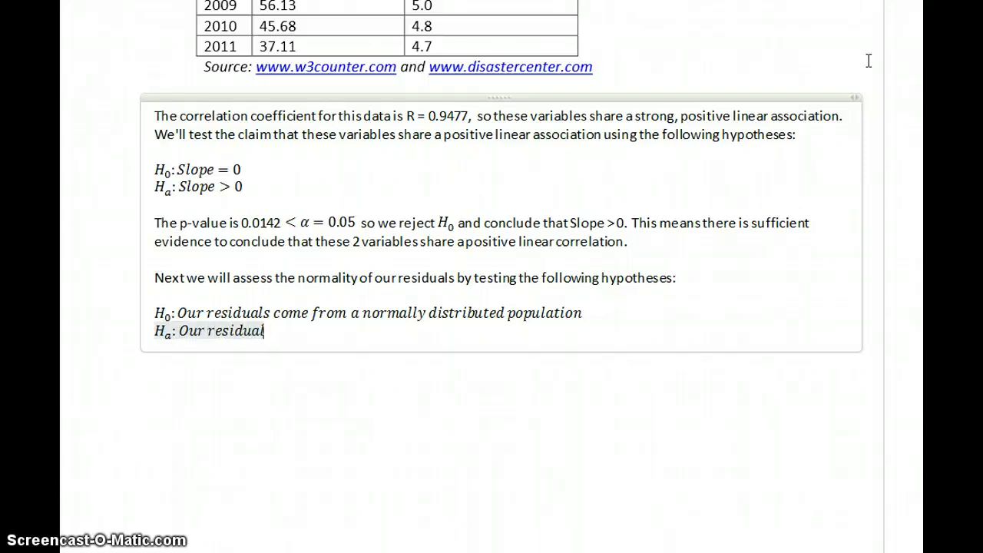
{"action": "type", "text": "s come f"}
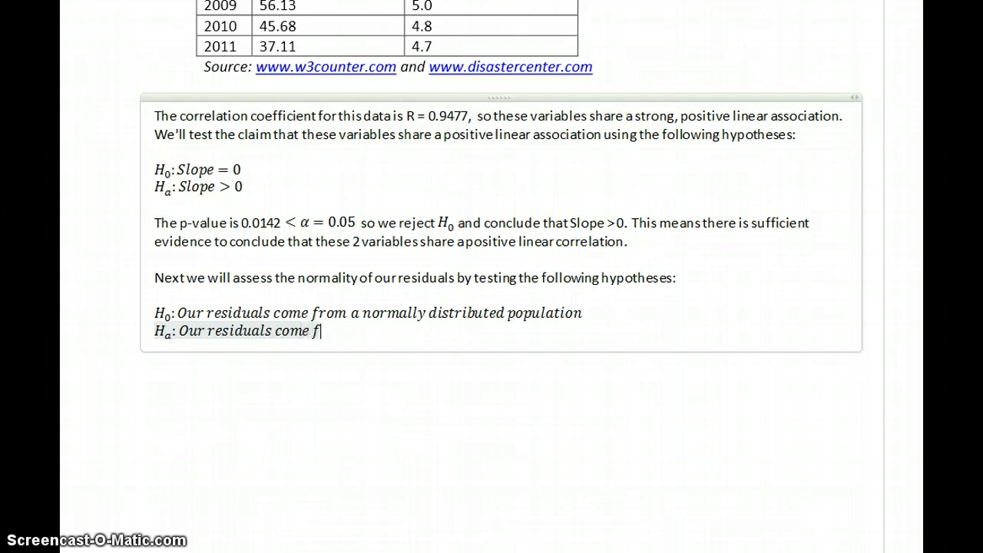
{"action": "type", "text": "rom a non-normally distr"}
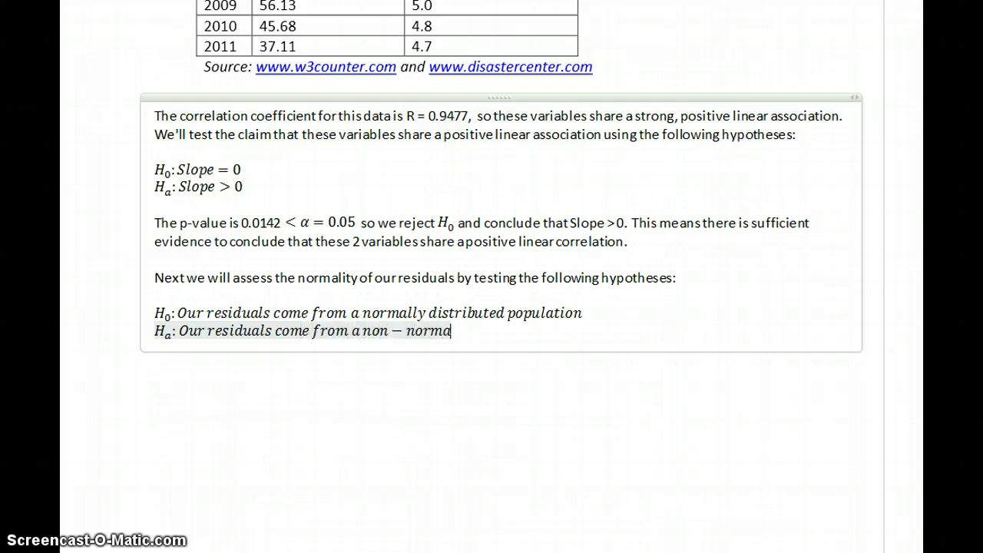
{"action": "type", "text": "ibuted popultation"}
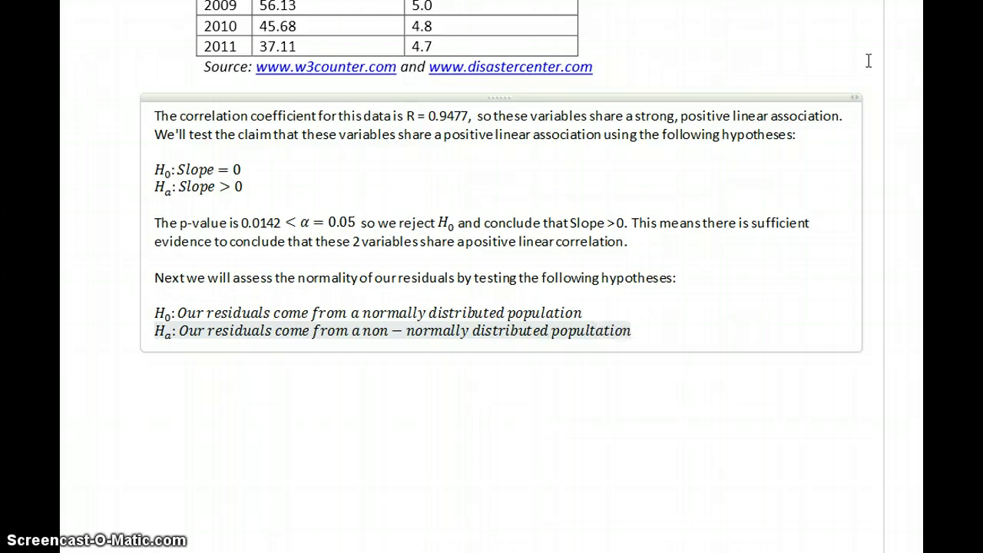
{"action": "key", "text": "Return"}
{"action": "key", "text": "alt+Tab"}
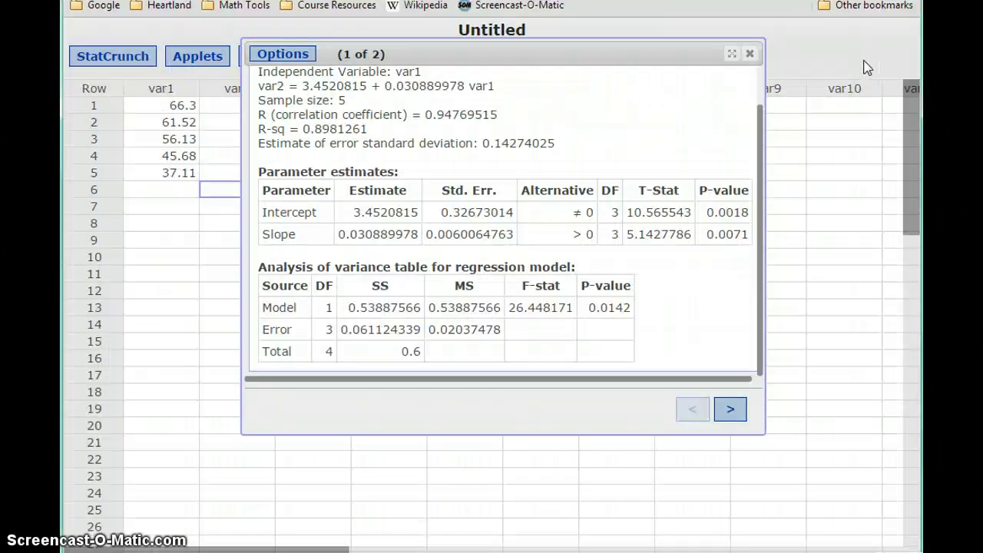
Rerun the regression with Residuals saved as a new column in the data table.
{"action": "left_click", "coordinate": [284, 55]}
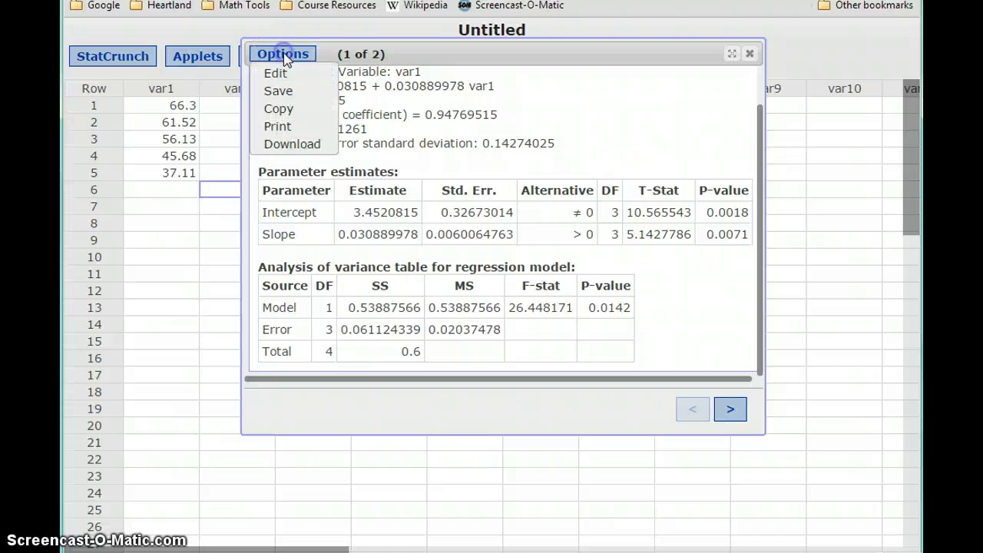
{"action": "left_click", "coordinate": [283, 73]}
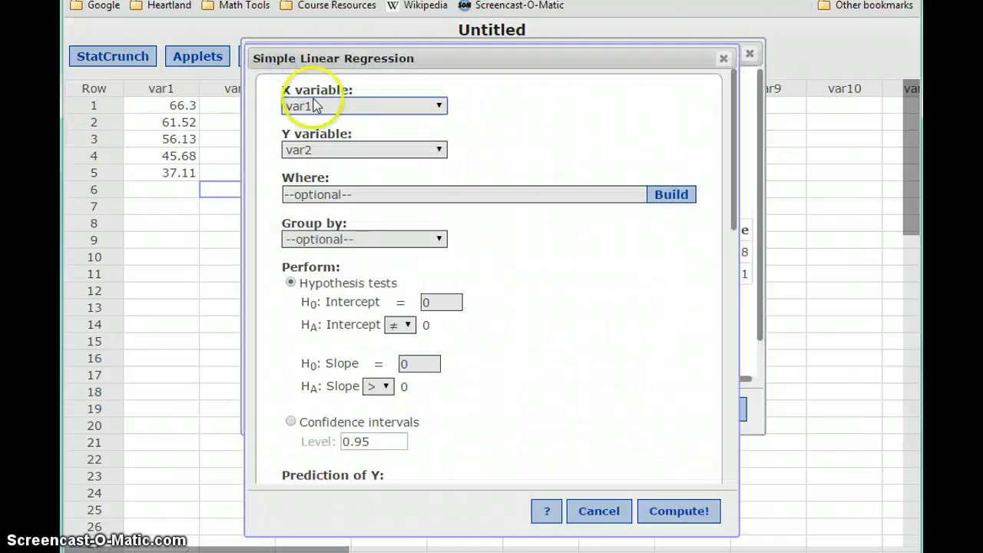
{"action": "left_click_drag", "start_coordinate": [735, 192], "coordinate": [706, 390]}
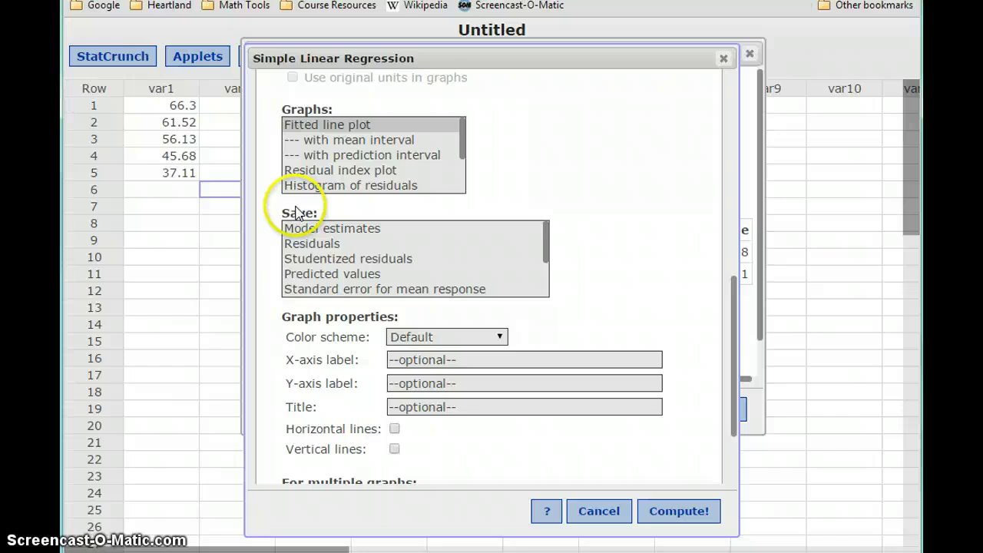
{"action": "left_click", "coordinate": [301, 245]}
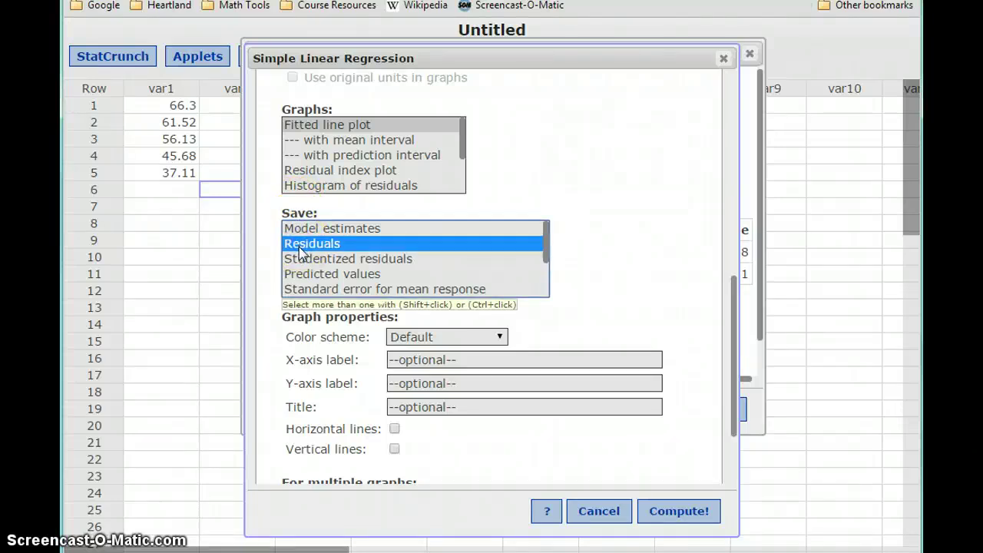
{"action": "left_click", "coordinate": [668, 509]}
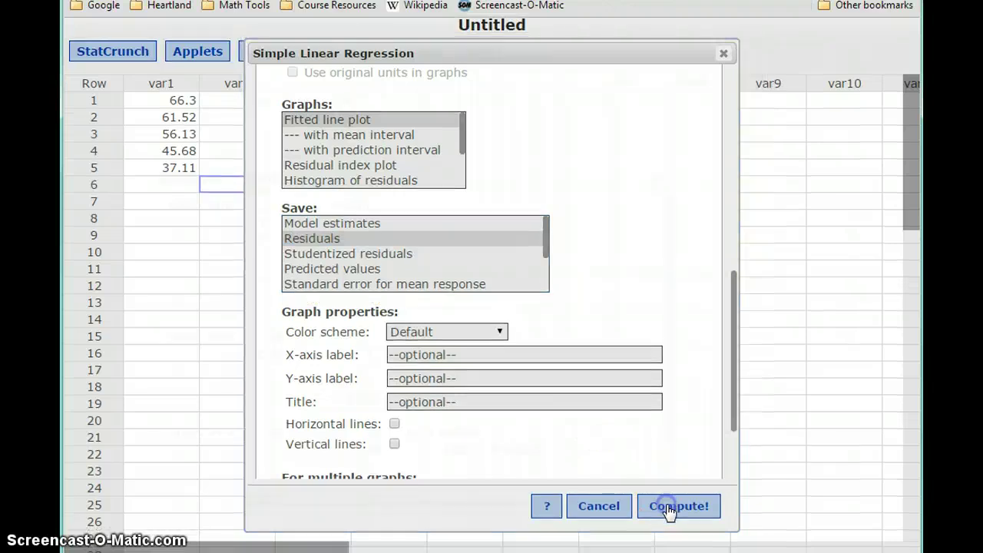
{"action": "left_click_drag", "start_coordinate": [466, 173], "coordinate": [670, 115]}
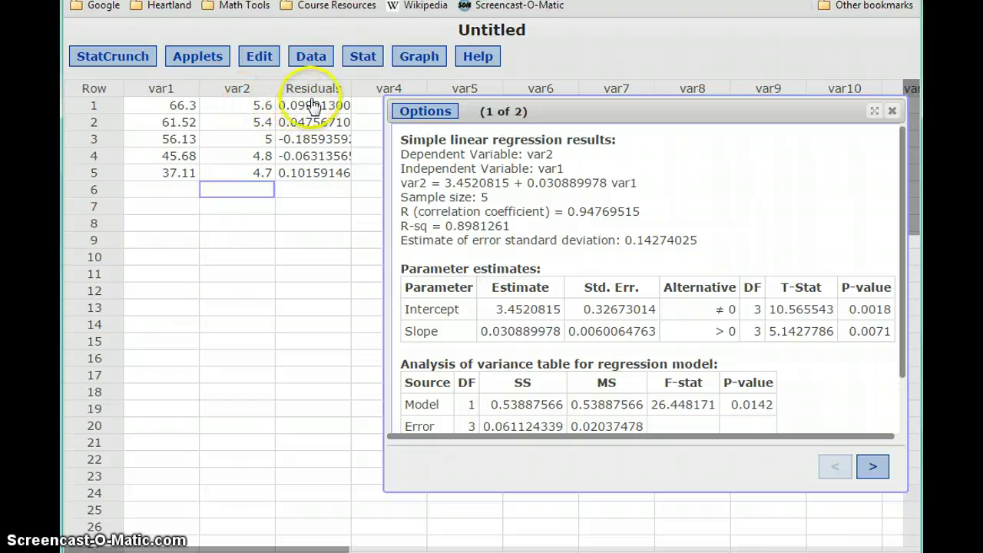
Run a Shapiro-Wilk normality test on the Residuals column, giving P-value 0.2619.
{"action": "left_click", "coordinate": [363, 65]}
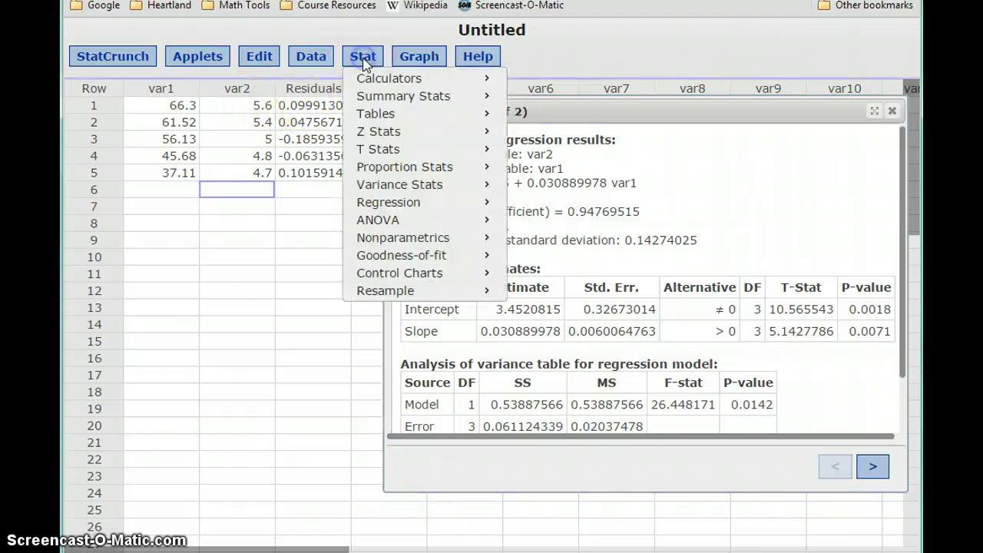
{"action": "mouse_move", "coordinate": [440, 260]}
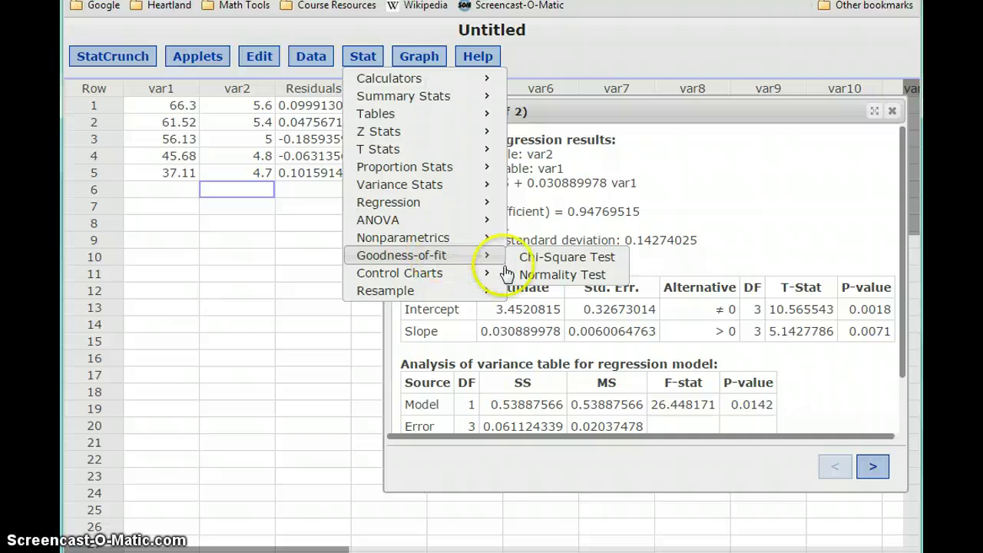
{"action": "left_click", "coordinate": [542, 275]}
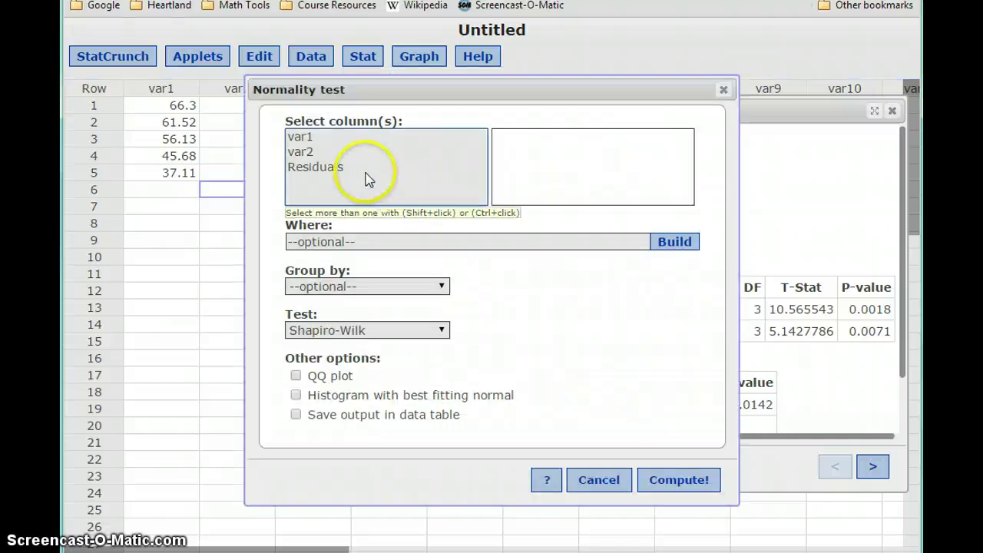
{"action": "left_click", "coordinate": [313, 169]}
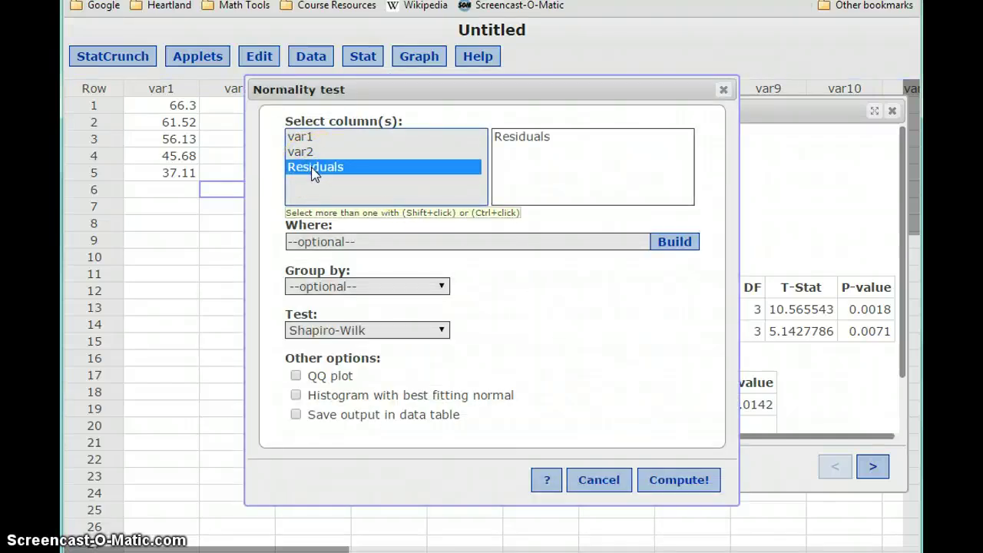
{"action": "left_click", "coordinate": [671, 483]}
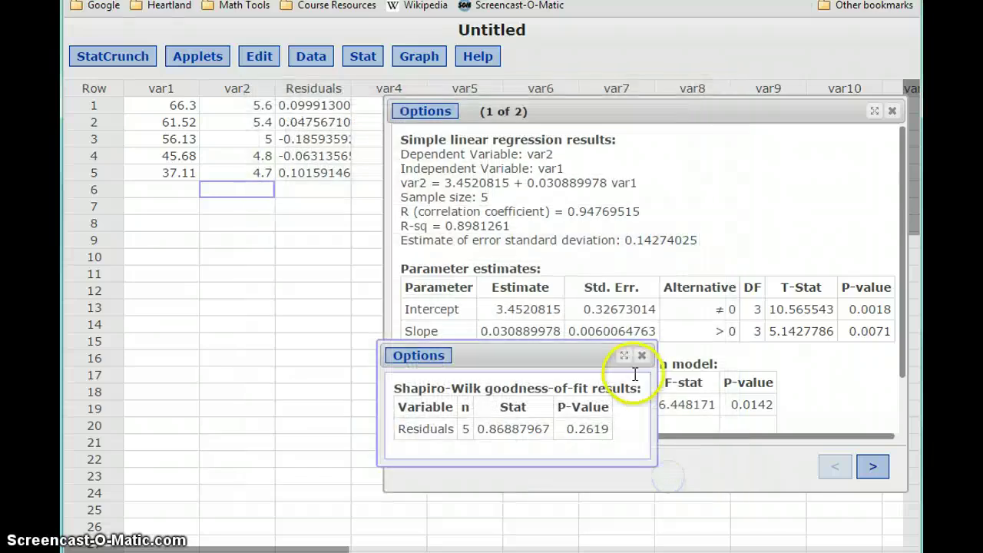
{"action": "left_click_drag", "start_coordinate": [581, 358], "coordinate": [467, 185]}
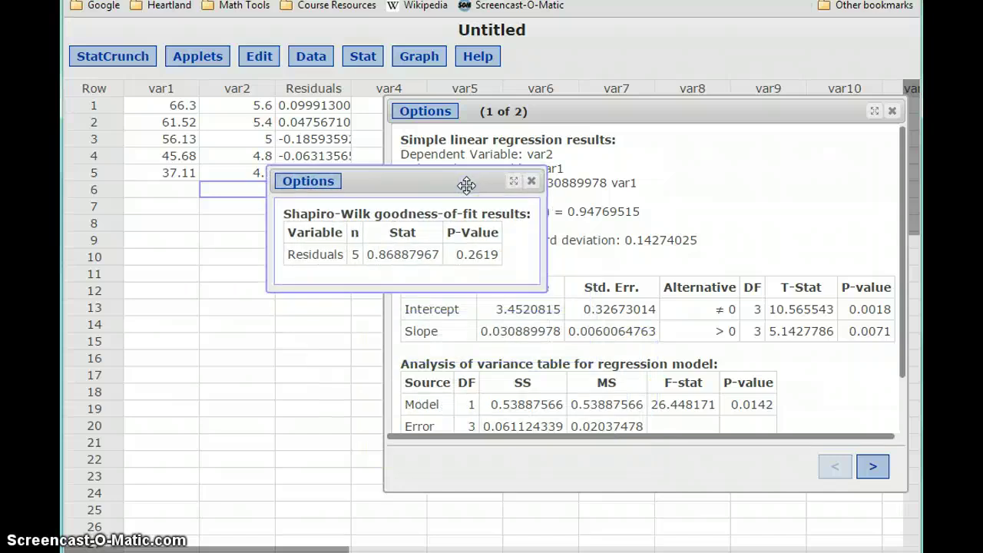
Begin the Word line 'The p-value is 0.2619 >'.
{"action": "key", "text": "alt+Tab"}
{"action": "key", "text": "BackSpace"}
{"action": "type", "text": "The p-value is 0."}
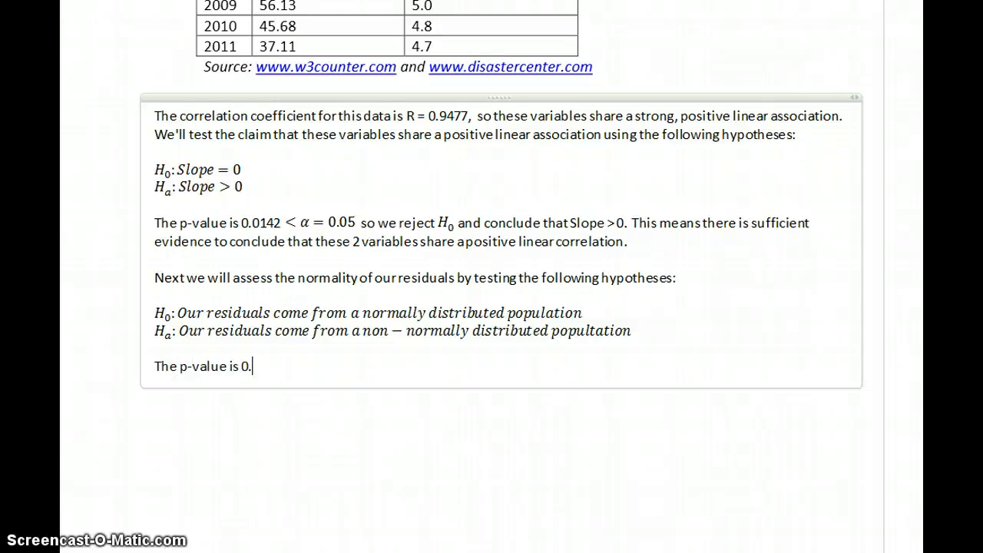
{"action": "type", "text": "2619 >"}
Finish with α = 0.05, fail to reject H0, residuals come from a normally distributed population.
{"action": "key", "text": "alt+equal"}
{"action": "type", "text": "\\alp"}
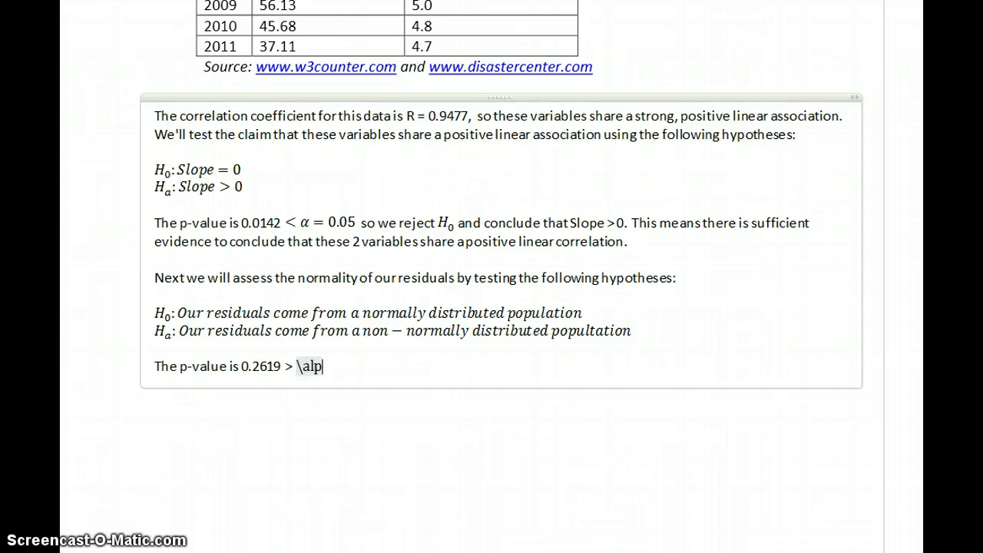
{"action": "type", "text": "ha =0.0"}
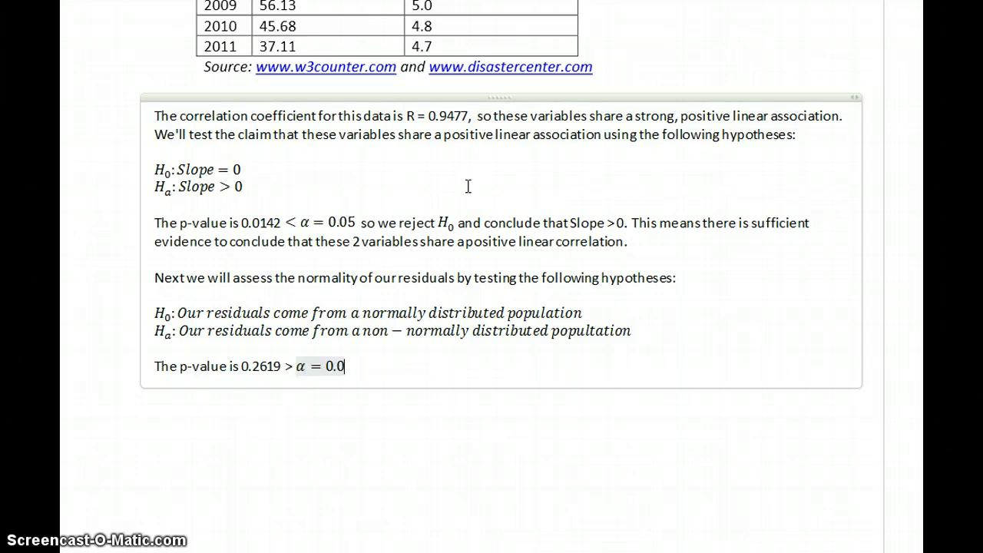
{"action": "key", "text": "Right"}
{"action": "type", "text": "so we fail to reject"}
{"action": "key", "text": "alt+equal"}
{"action": "type", "text": "H"}
{"action": "key", "text": "Right"}
{"action": "type", "text": "and conclude that our data"}
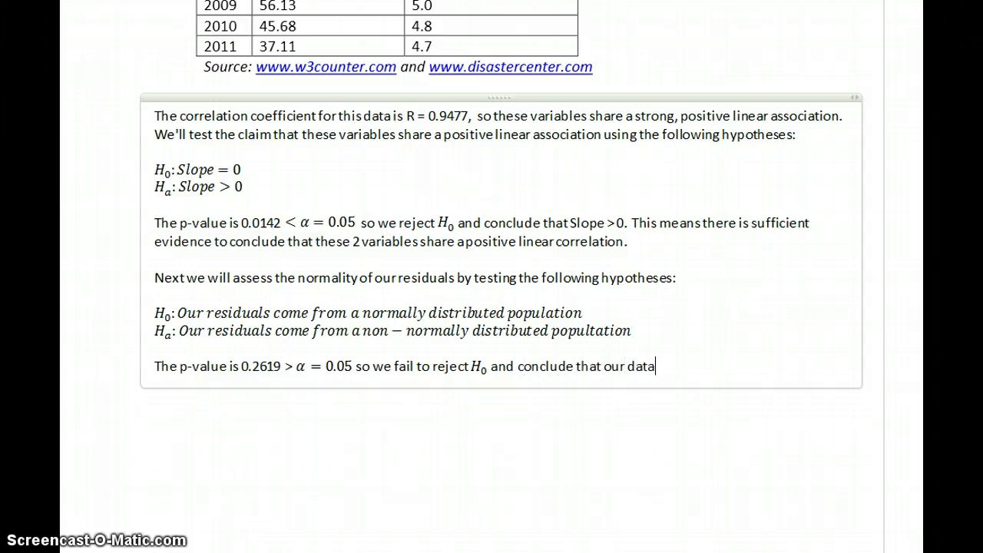
{"action": "key", "text": "BackSpace"}
{"action": "key", "text": "BackSpace"}
{"action": "key", "text": "BackSpace"}
{"action": "key", "text": "BackSpace"}
{"action": "type", "text": "residuals come from a normally dist"}
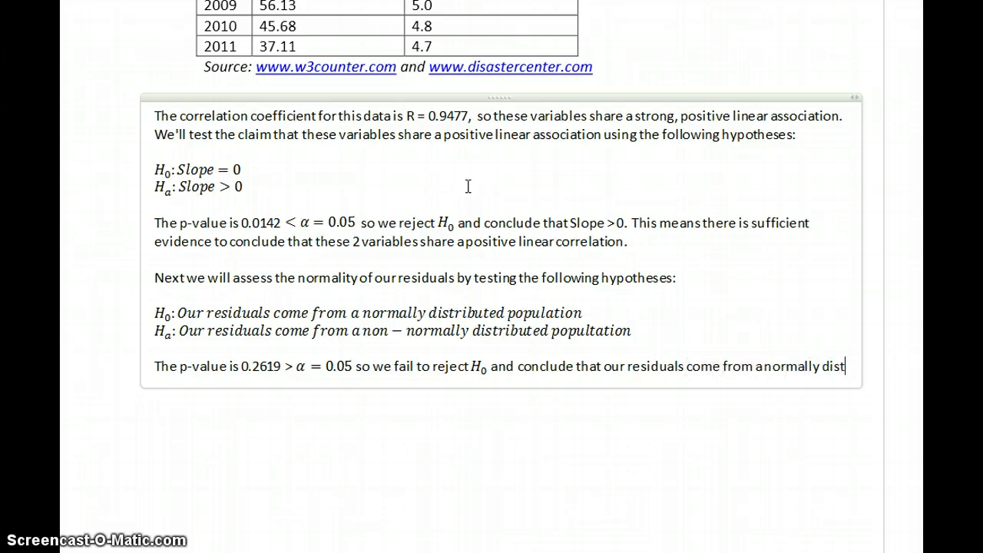
{"action": "type", "text": "ributed population."}
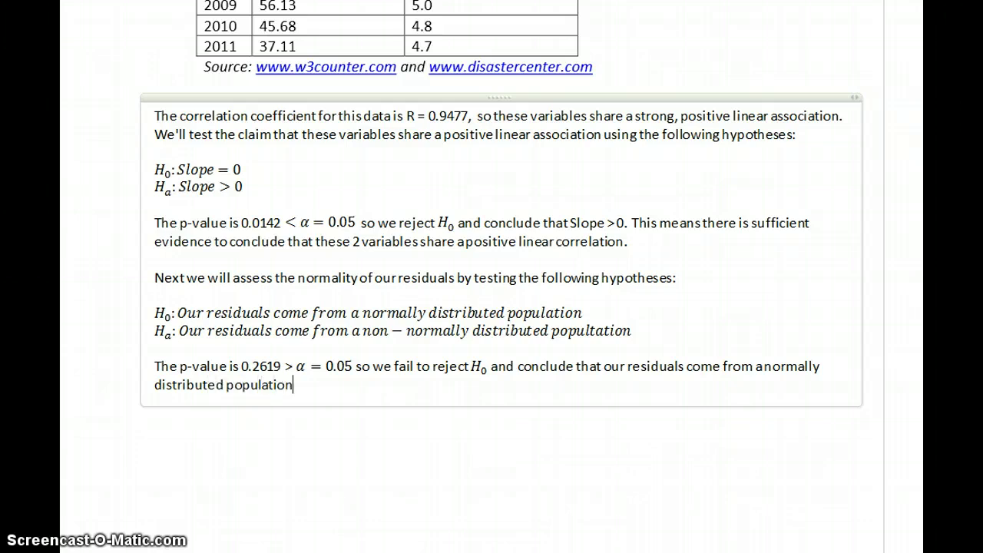
Start a new paragraph: 'Since both conditions are met, we know that the linear model'.
{"action": "key", "text": "Return"}
{"action": "key", "text": "Return"}
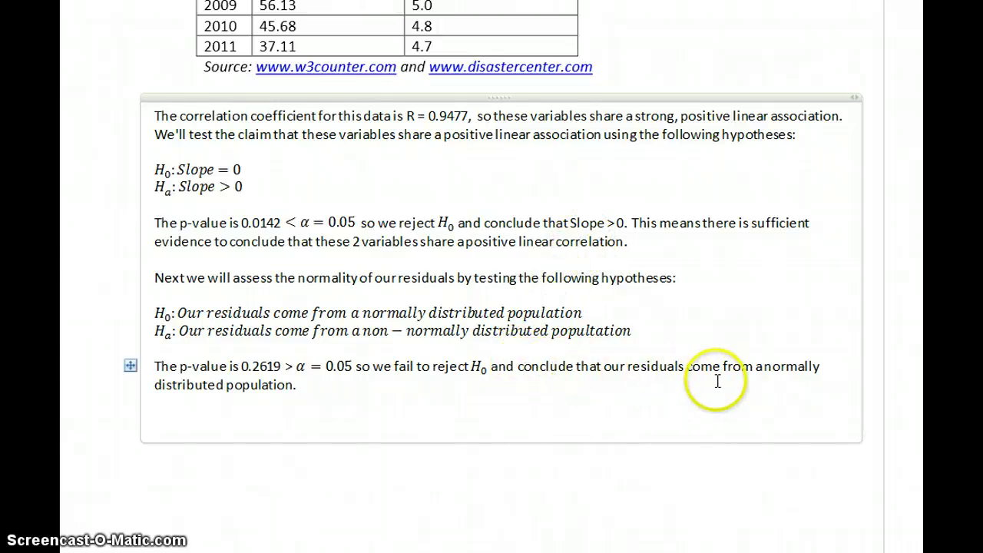
{"action": "type", "text": "Since both conditions are met, we know that the linear model"}
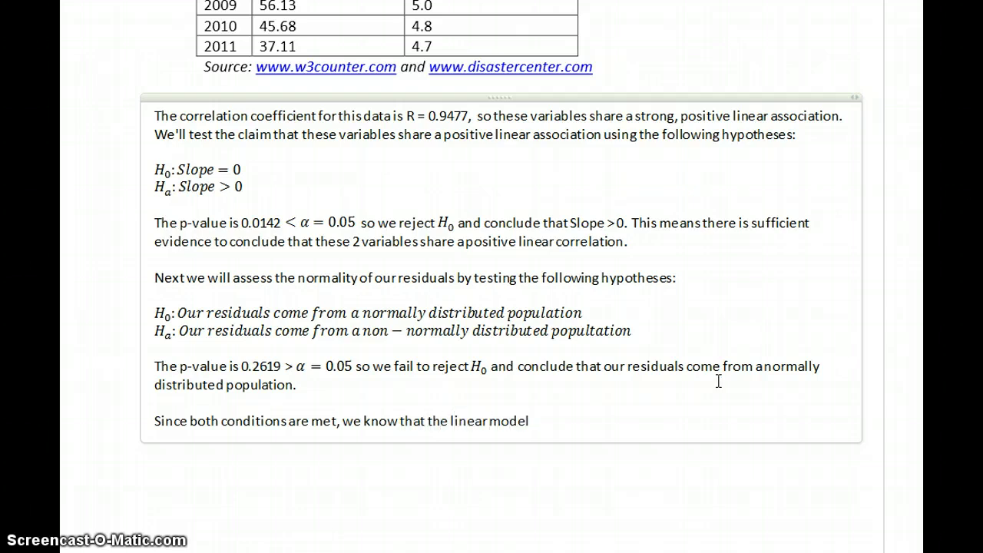
{"action": "key", "text": "alt+Tab"}
Bring the StatCrunch regression results forward and select the fitted equation's start, y = 3.45.
{"action": "left_click", "coordinate": [600, 113]}
{"action": "left_click_drag", "start_coordinate": [599, 113], "coordinate": [526, 93]}
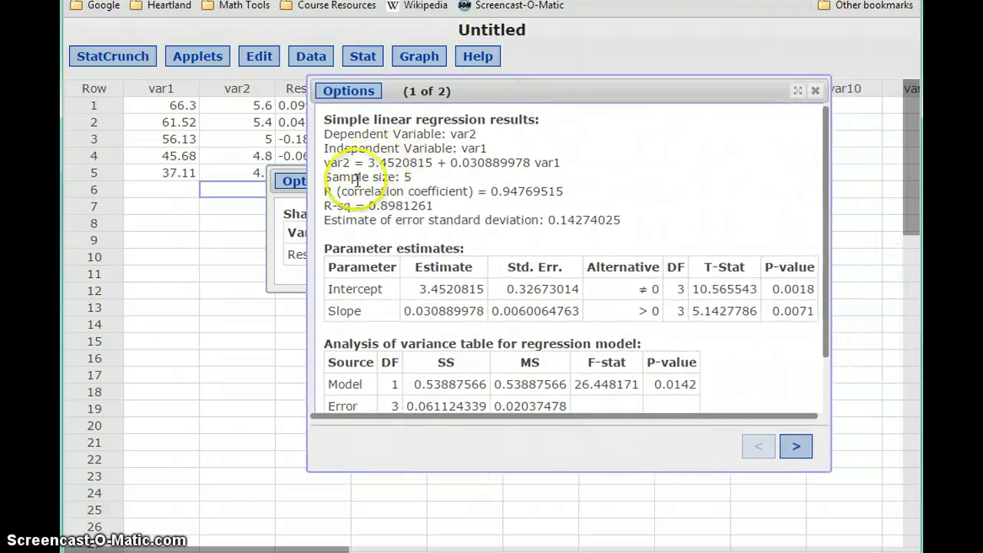
{"action": "left_click_drag", "start_coordinate": [324, 163], "coordinate": [395, 163]}
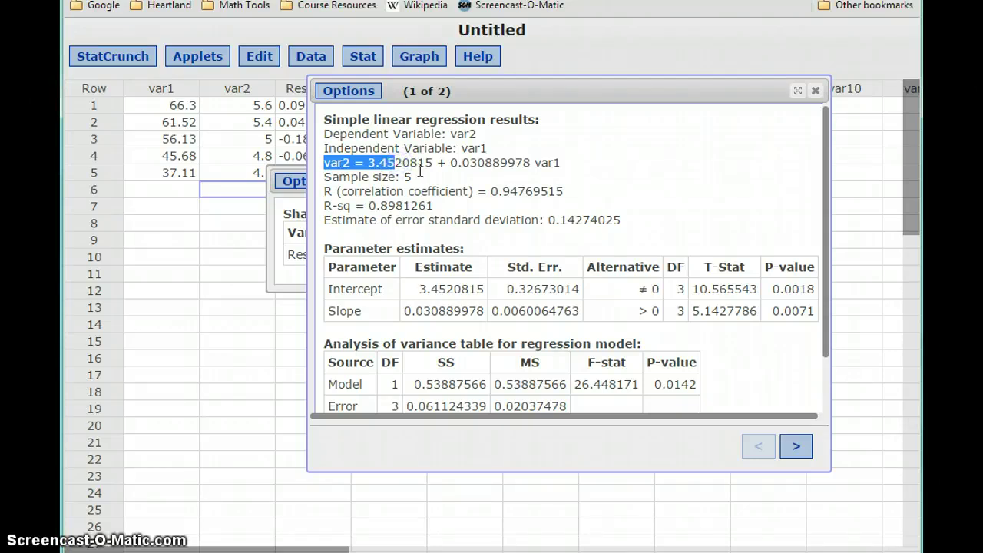
{"action": "key", "text": "alt+Tab"}
{"action": "key", "text": "alt+equal"}
Complete the equation y = 3.45 + 0.03x and conclude that its predictions will be reliable.
{"action": "type", "text": "y=3.45"}
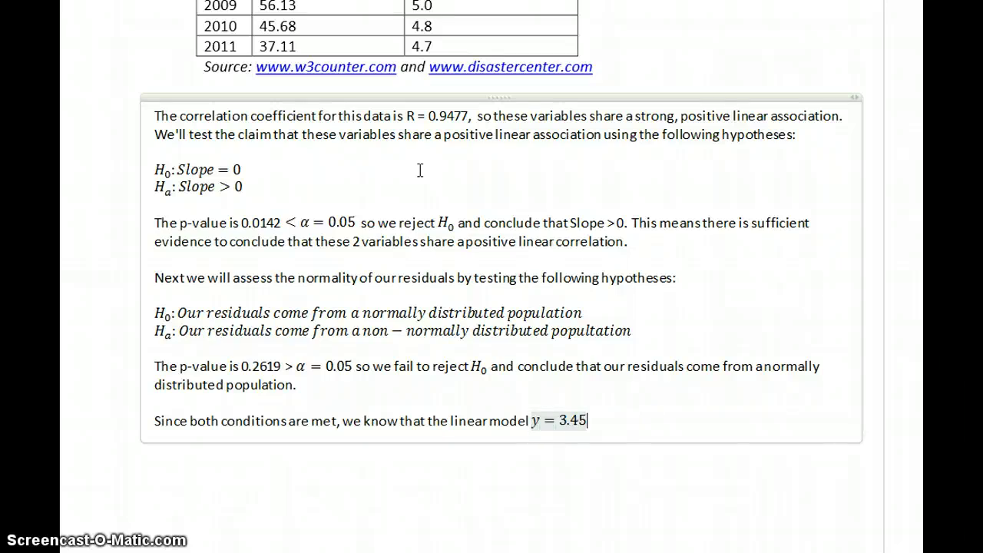
{"action": "key", "text": "alt+Tab"}
{"action": "left_click_drag", "start_coordinate": [451, 162], "coordinate": [483, 163]}
{"action": "key", "text": "alt+Tab"}
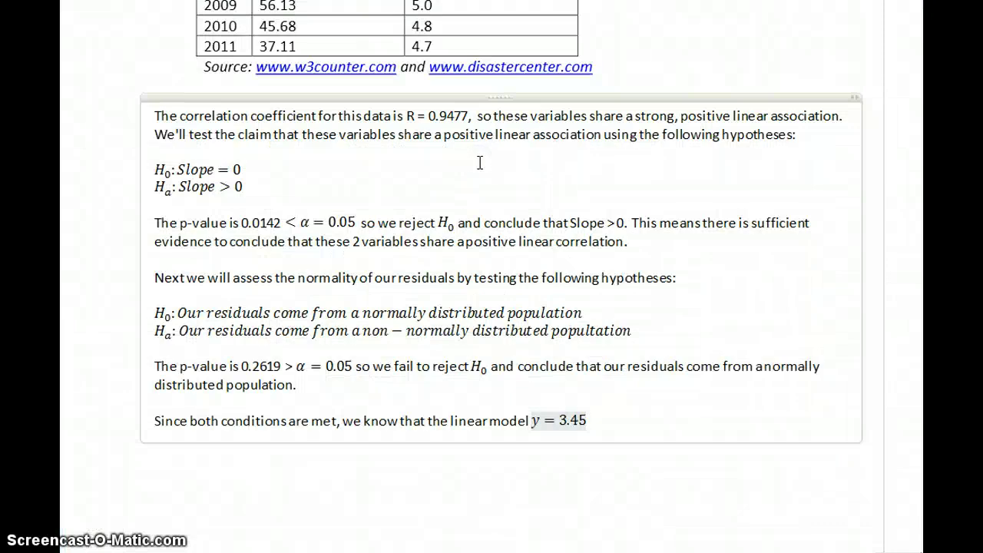
{"action": "type", "text": "+ 0.03x"}
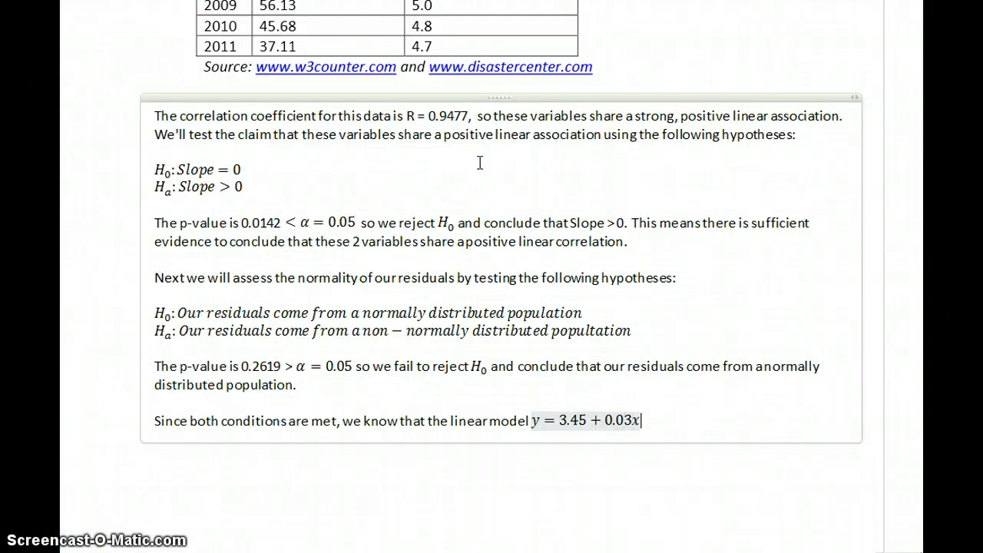
{"action": "type", "text": " is a valid mo"}
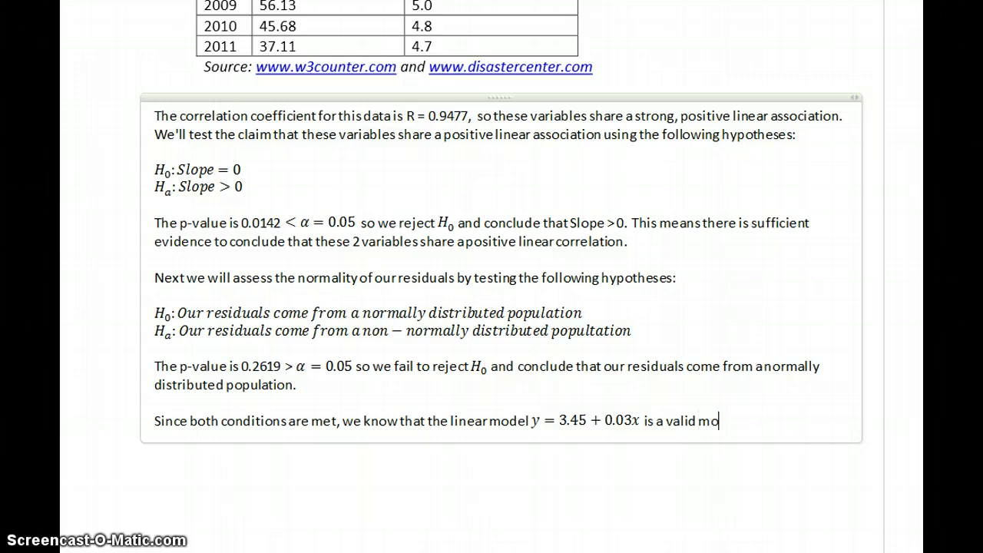
{"action": "type", "text": "del for a data. "}
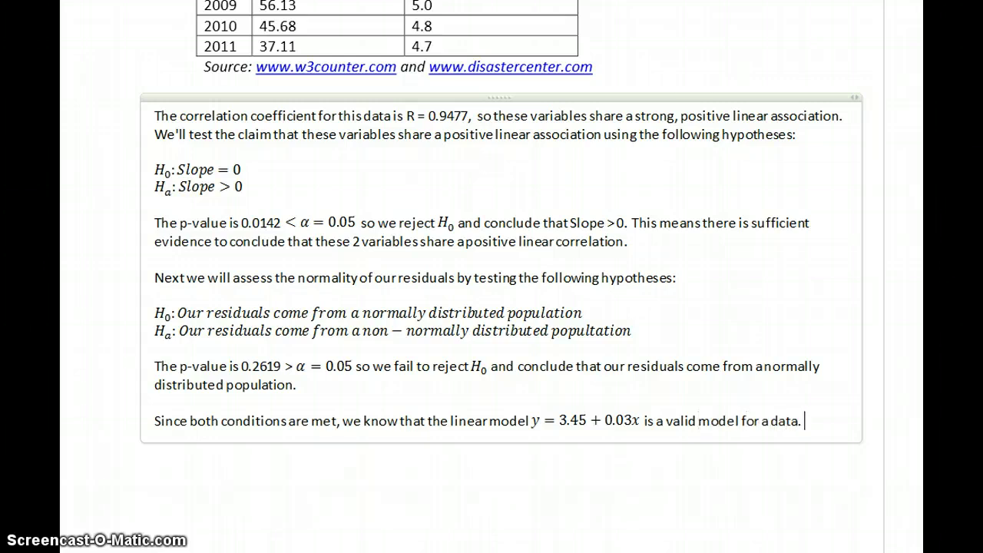
{"action": "type", "text": "The predictions of an"}
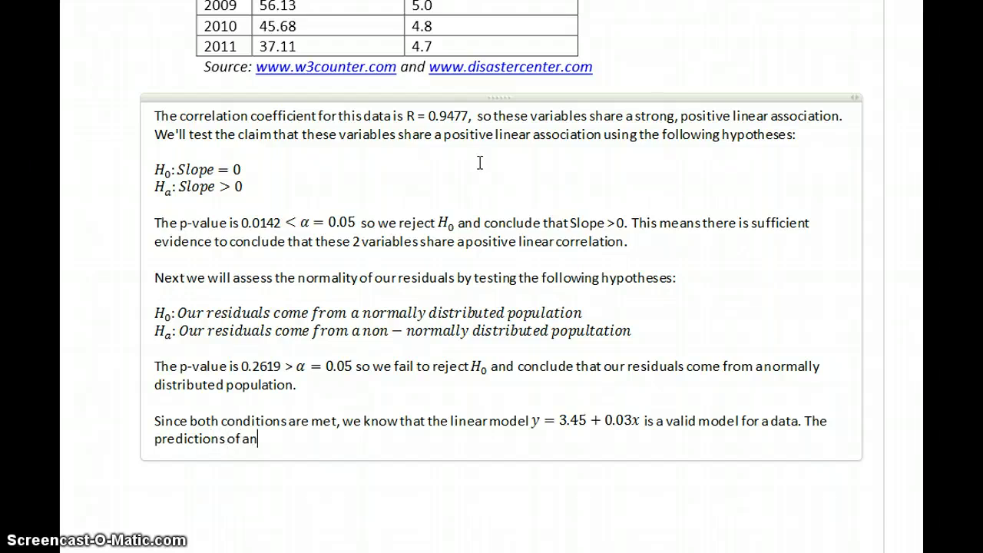
{"action": "type", "text": "y future or unk"}
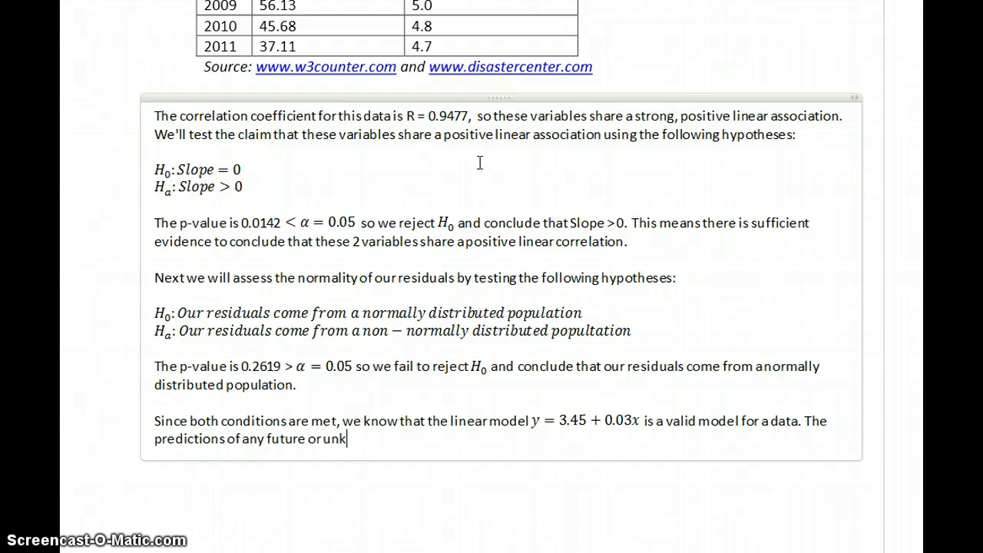
{"action": "type", "text": "nown values based of"}
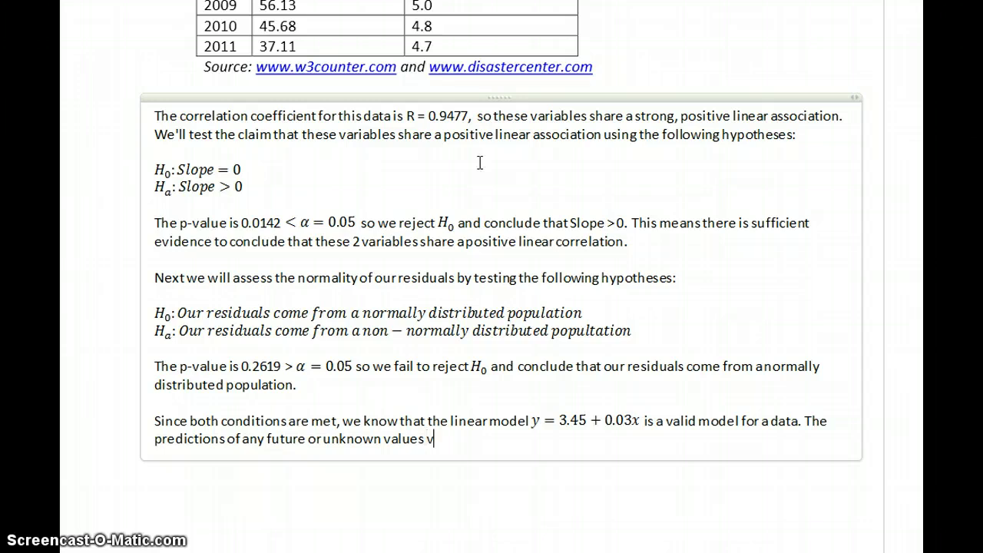
{"action": "type", "text": "f this model will be reliable."}
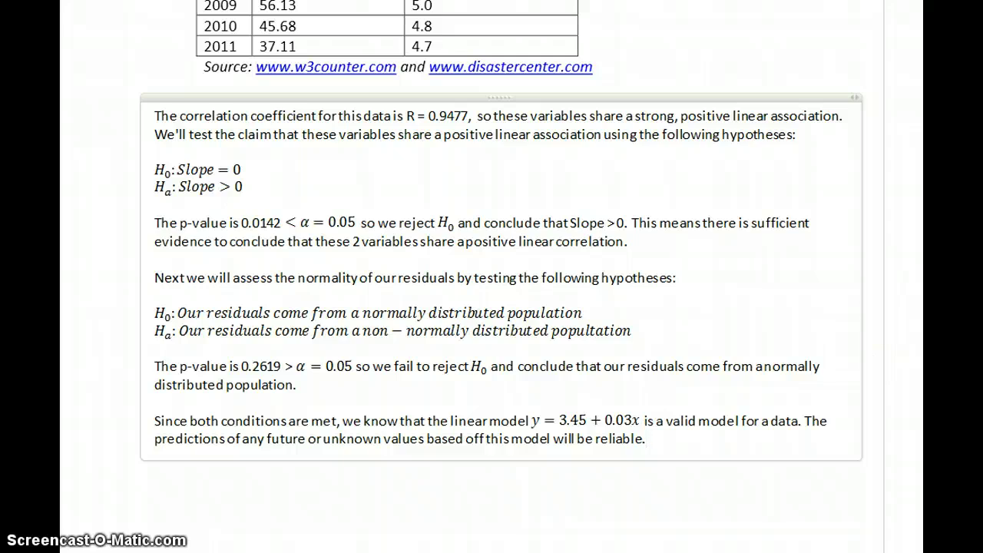
{"action": "scroll", "coordinate": [491, 276], "scroll_direction": "down", "scroll_amount": 10}
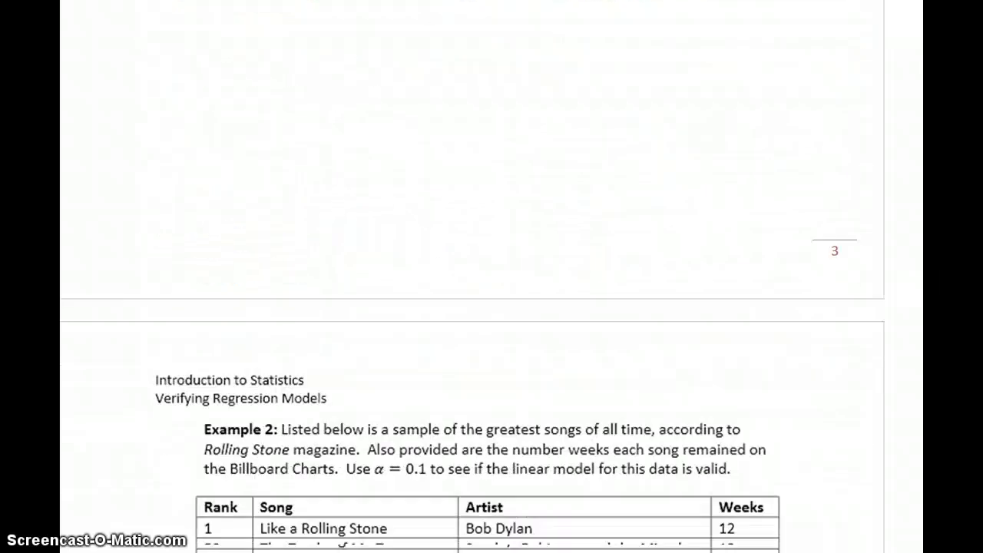
Scroll down to Example 2 and its table of greatest songs and Billboard weeks.
{"action": "scroll", "coordinate": [491, 276], "scroll_direction": "down", "scroll_amount": 4}
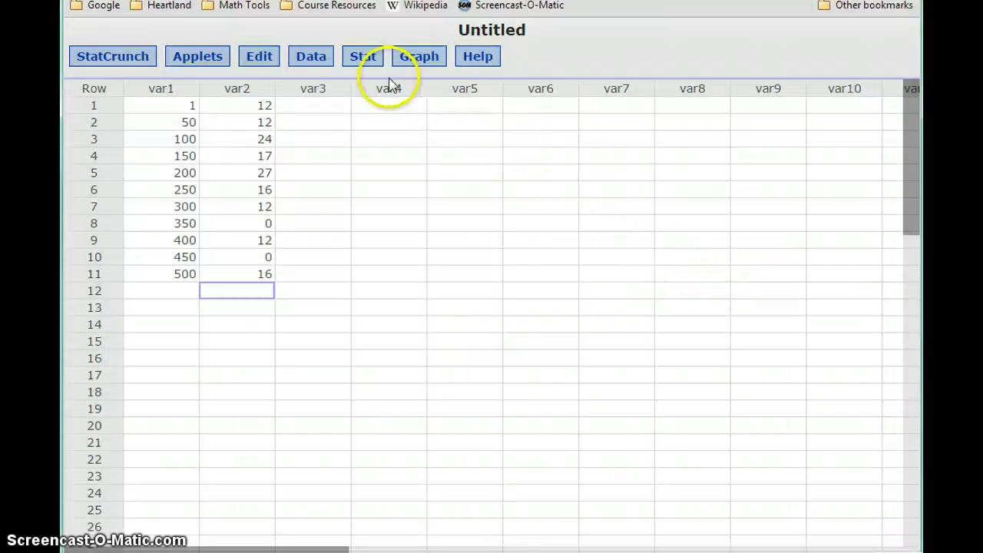
Run a simple linear regression with X = var1 and Y = var2, then select R = -0.41042617.
{"action": "left_click", "coordinate": [363, 57]}
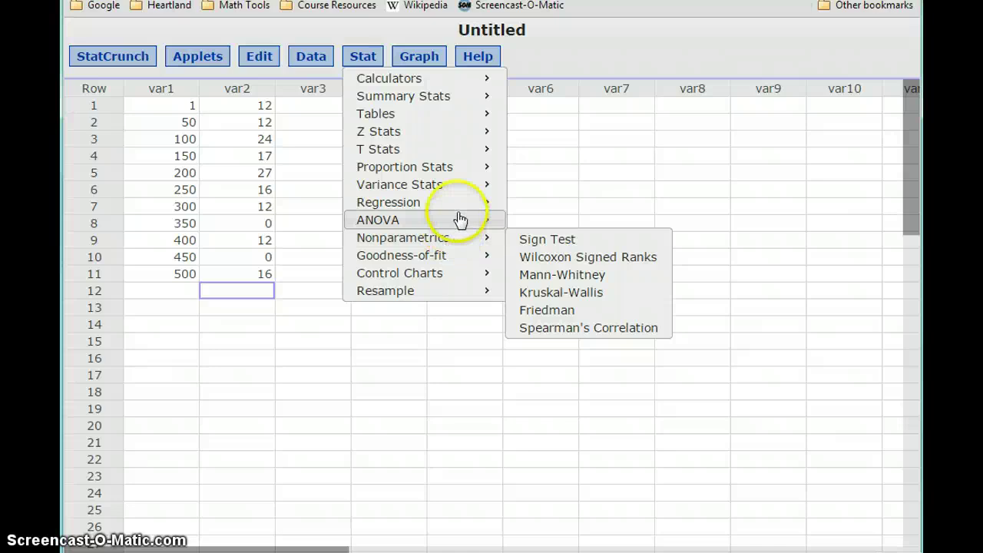
{"action": "mouse_move", "coordinate": [456, 204]}
{"action": "left_click", "coordinate": [529, 206]}
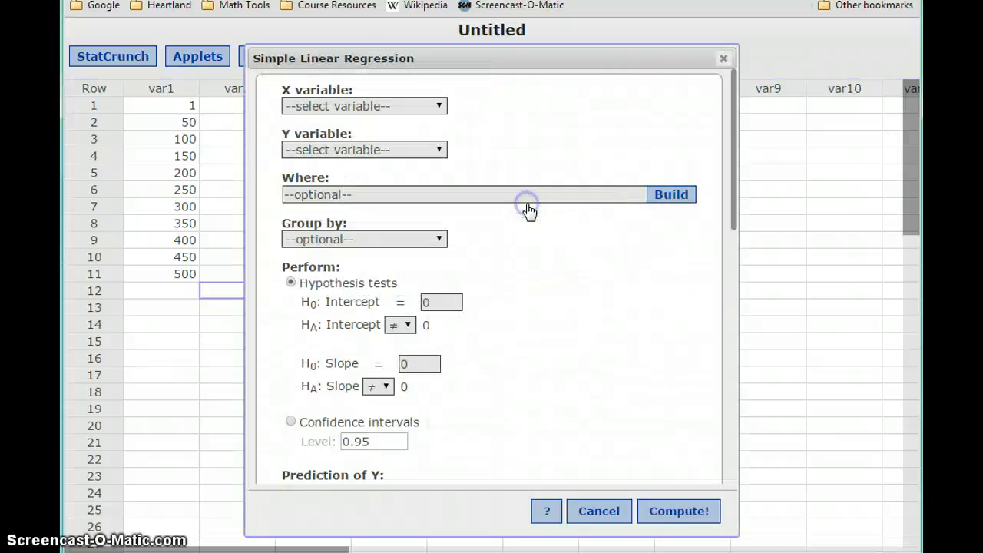
{"action": "left_click", "coordinate": [373, 106]}
{"action": "left_click", "coordinate": [357, 151]}
{"action": "left_click", "coordinate": [338, 149]}
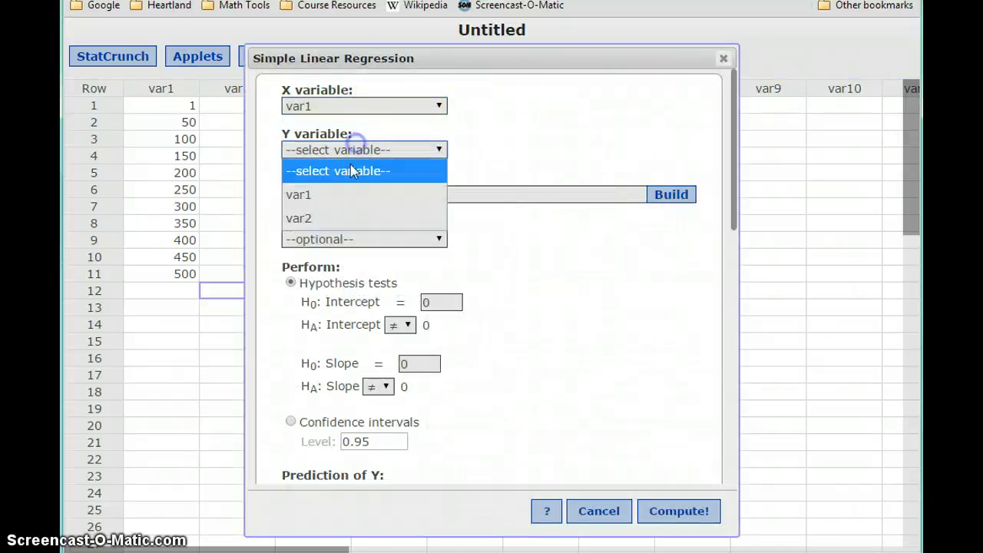
{"action": "left_click", "coordinate": [340, 218]}
{"action": "left_click", "coordinate": [669, 511]}
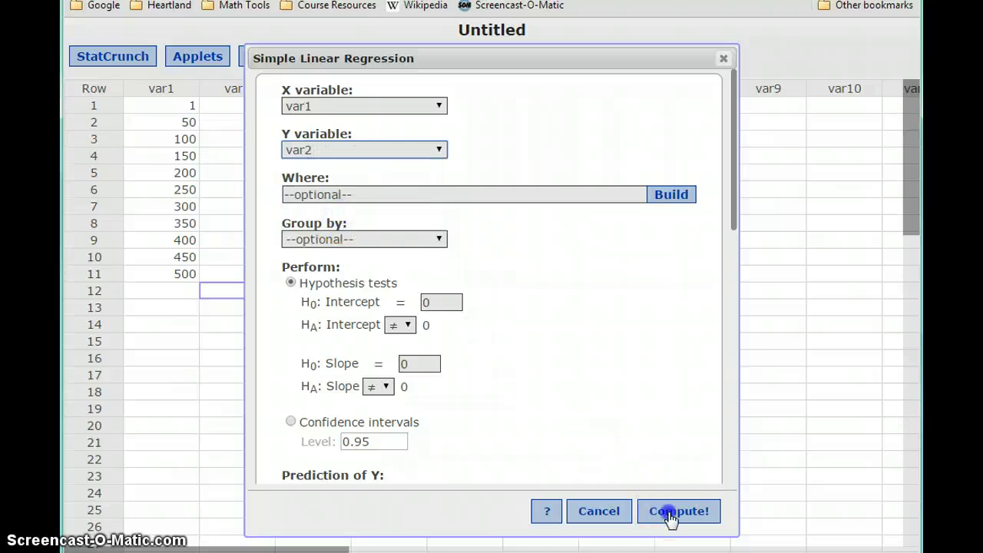
{"action": "left_click_drag", "start_coordinate": [522, 185], "coordinate": [700, 72]}
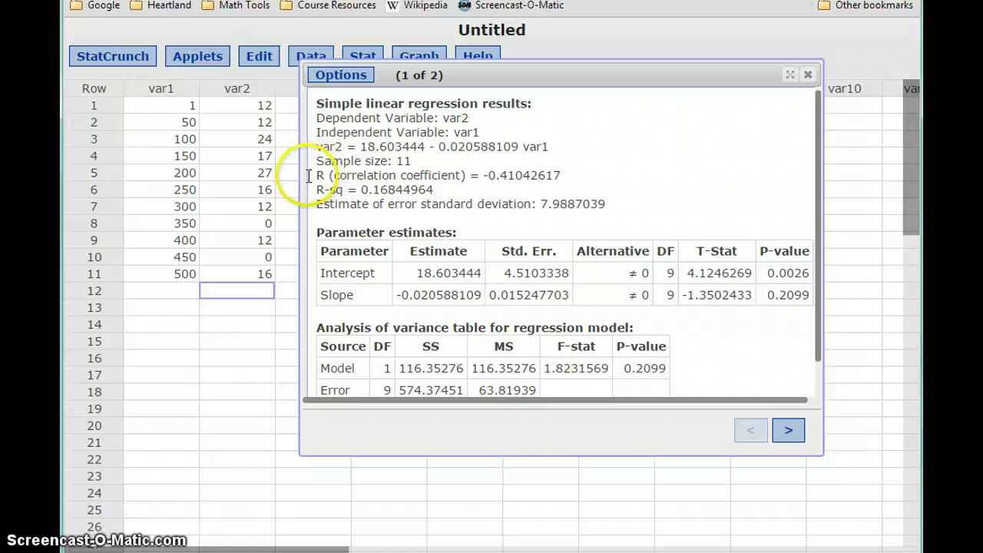
{"action": "left_click_drag", "start_coordinate": [284, 173], "coordinate": [577, 177]}
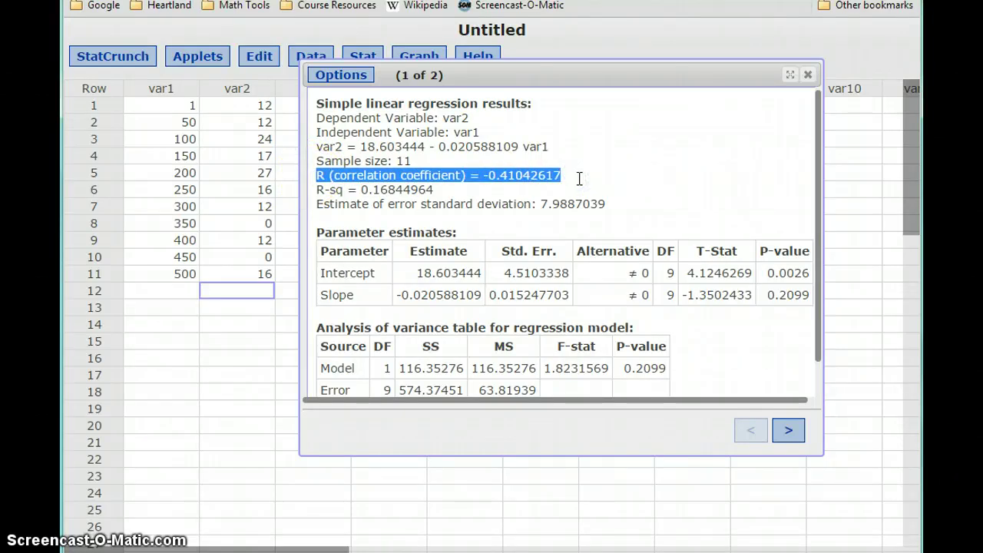
{"action": "key", "text": "alt+Tab"}
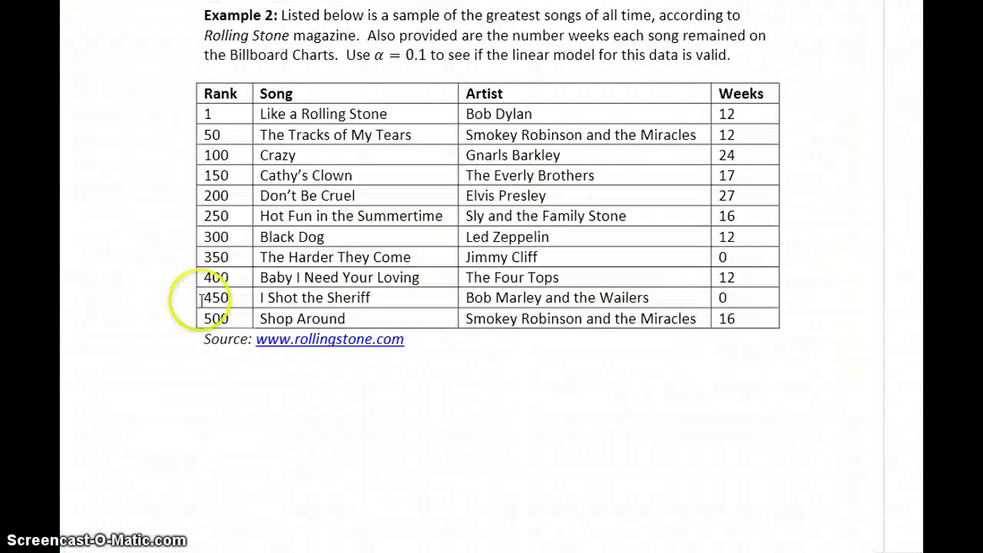
Add a widened text box stating correlation -0.41 means a moderate, negative linear association.
{"action": "left_click", "coordinate": [135, 367]}
{"action": "type", "text": "The linear correlat"}
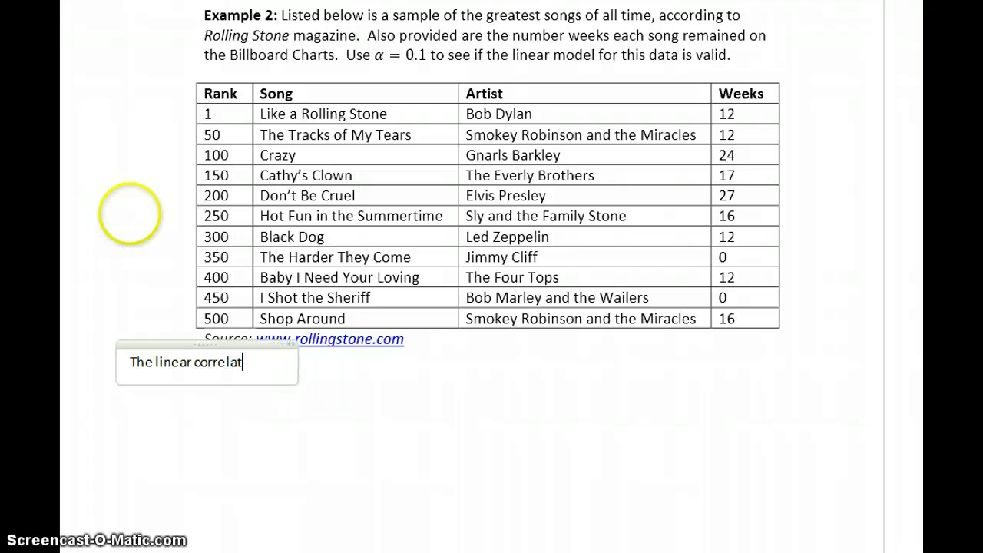
{"action": "type", "text": "ion coefficient is"}
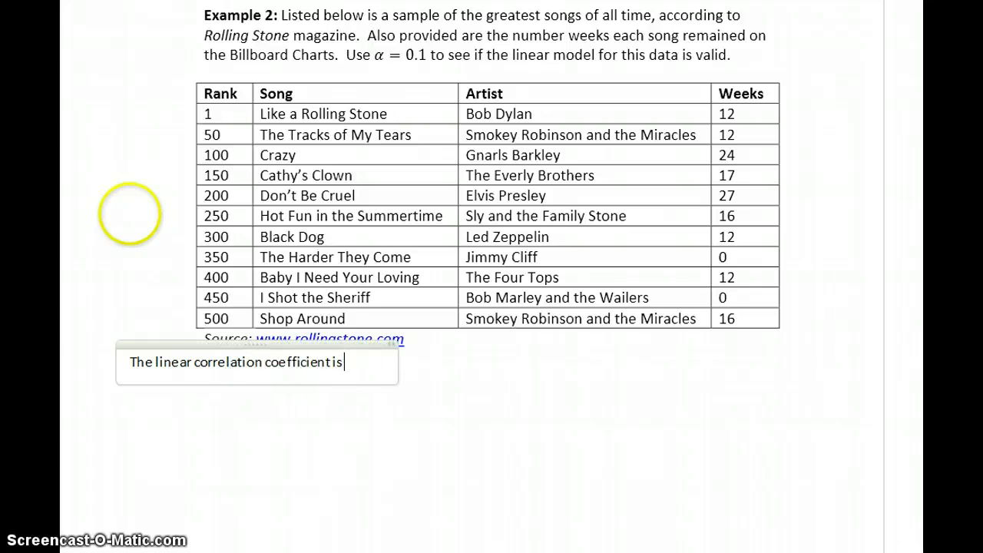
{"action": "type", "text": " -0.41"}
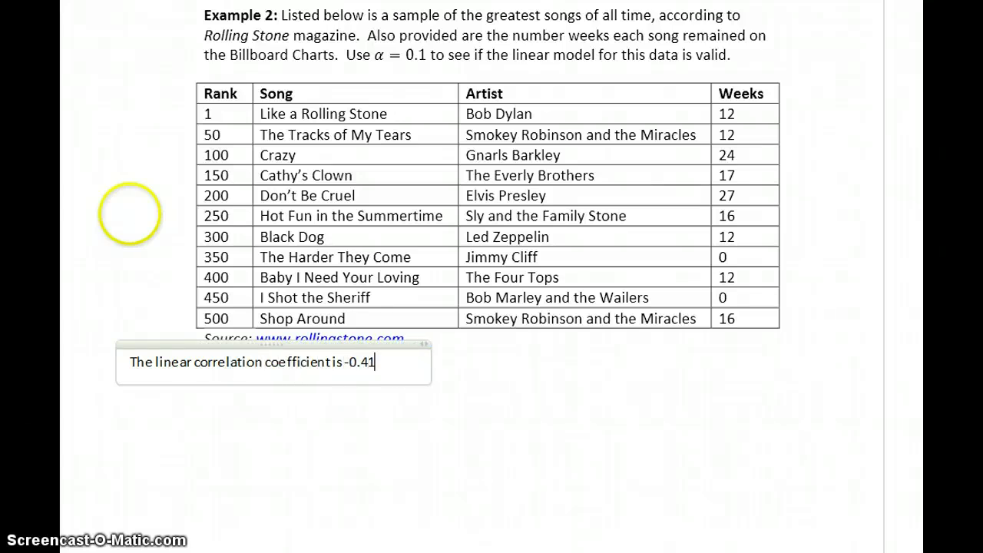
{"action": "key", "text": "alt+Tab"}
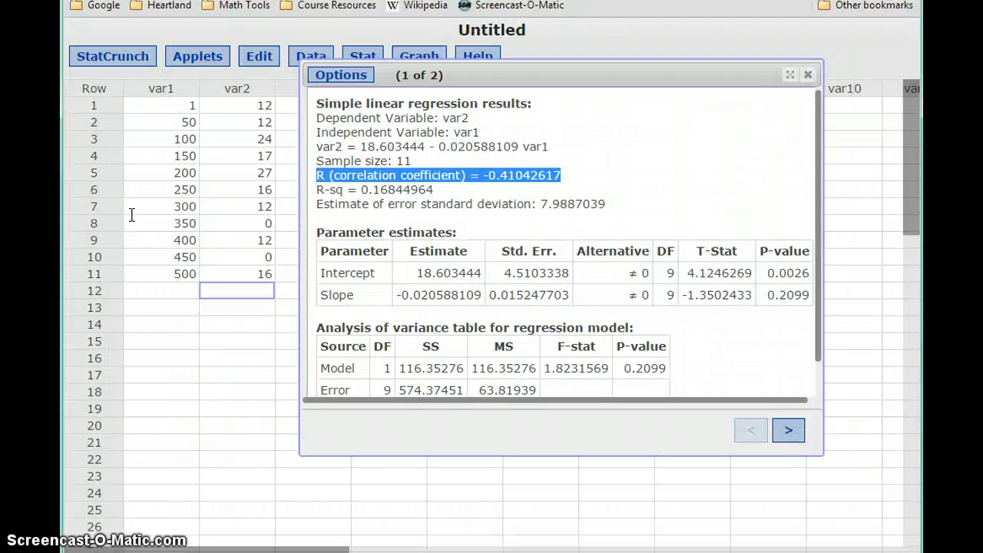
{"action": "key", "text": "alt+Tab"}
{"action": "type", "text": ", me"}
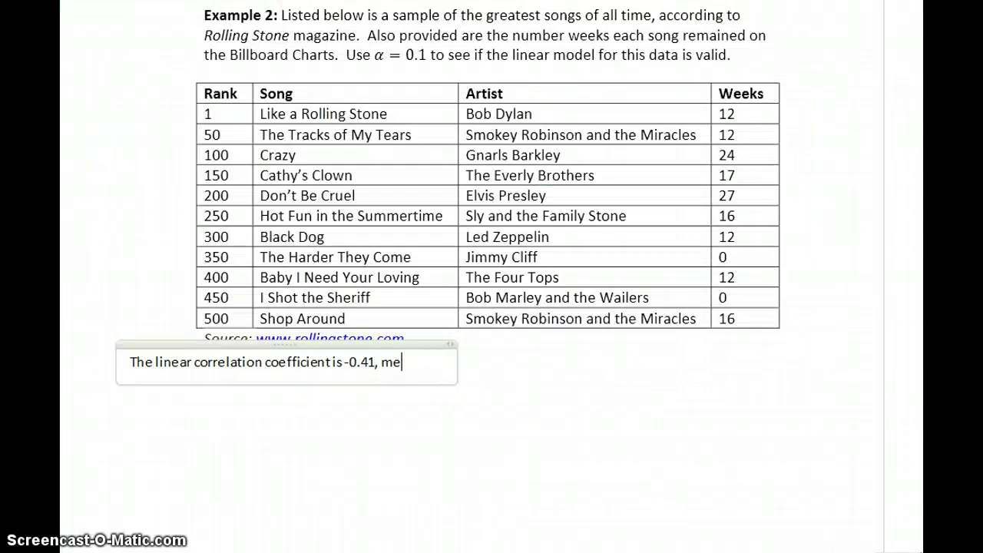
{"action": "type", "text": "aning these varia"}
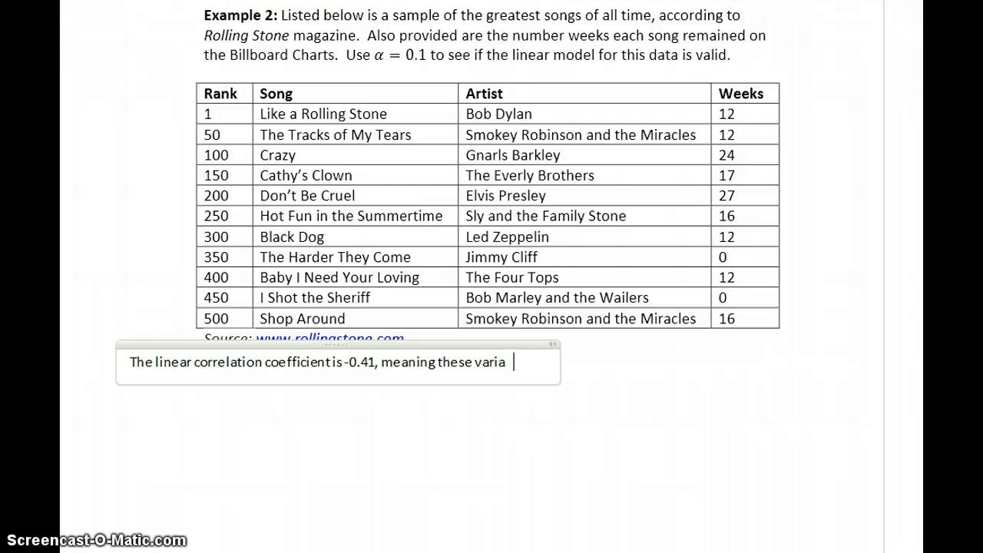
{"action": "type", "text": "bles share a"}
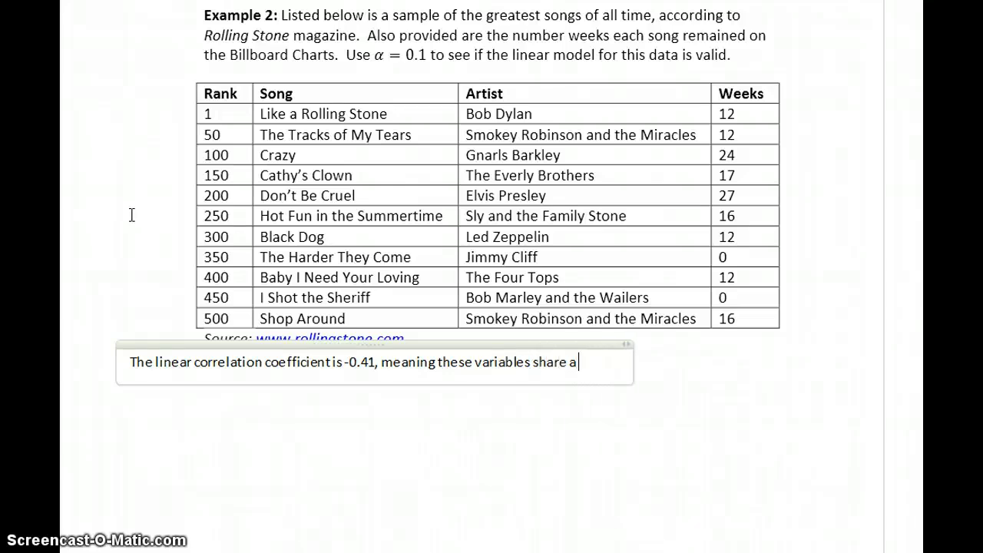
{"action": "type", "text": " moderate"}
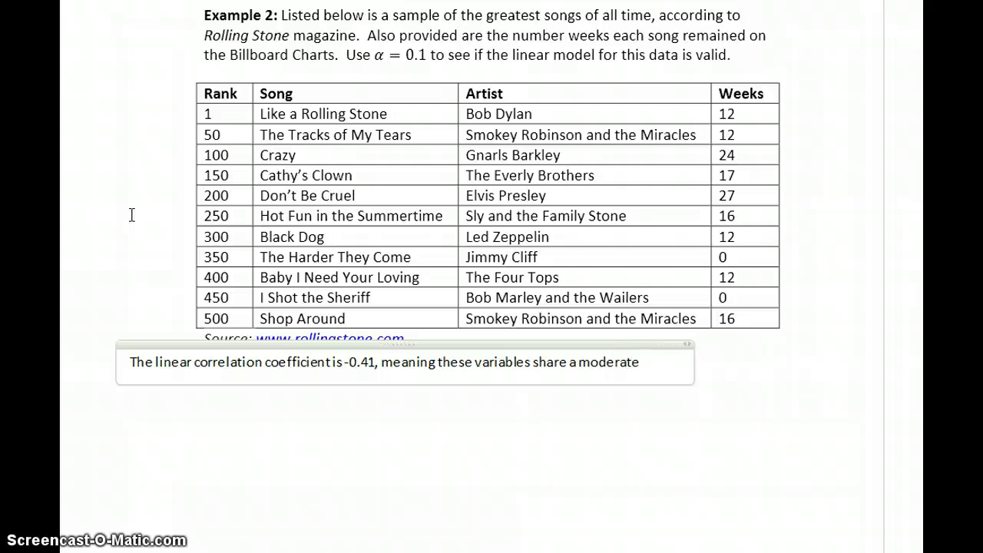
{"action": "type", "text": ", negative li"}
{"action": "type", "text": "near c"}
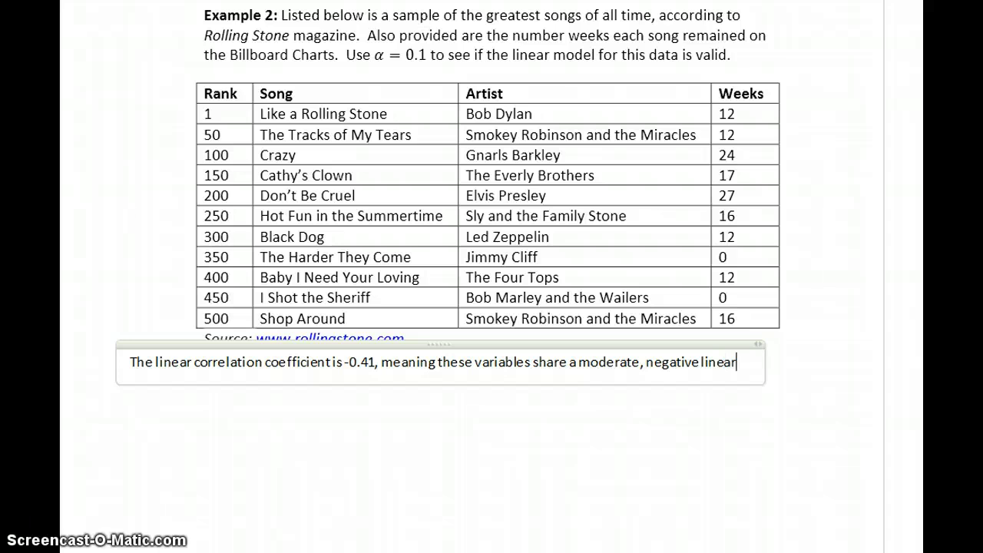
{"action": "type", "text": " association."}
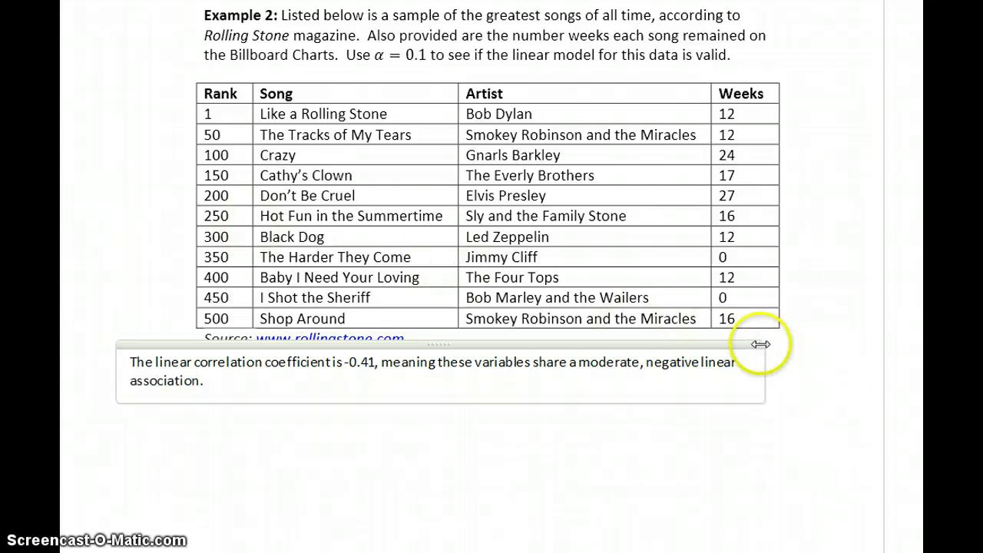
{"action": "left_click_drag", "start_coordinate": [761, 345], "coordinate": [843, 347]}
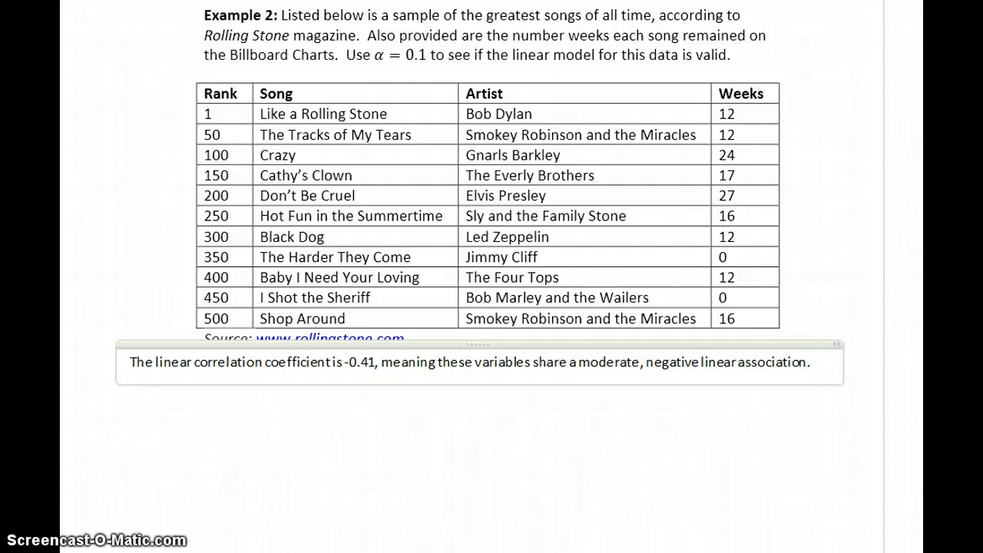
Add the sentence claiming the two variables share a negative linear association.
{"action": "scroll", "coordinate": [480, 230], "scroll_direction": "down", "scroll_amount": 3}
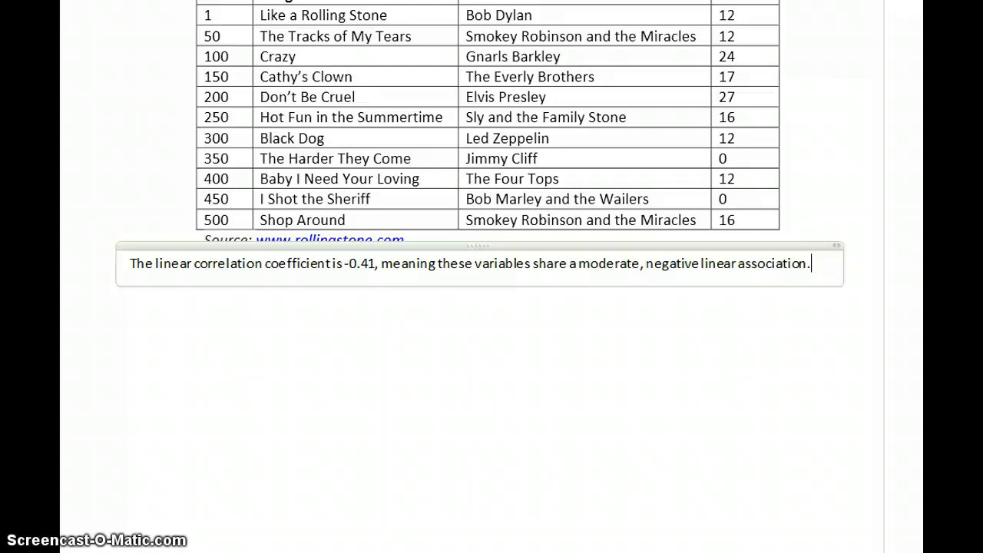
{"action": "type", "text": "'ll test the claim that these two variables share a negative linear"}
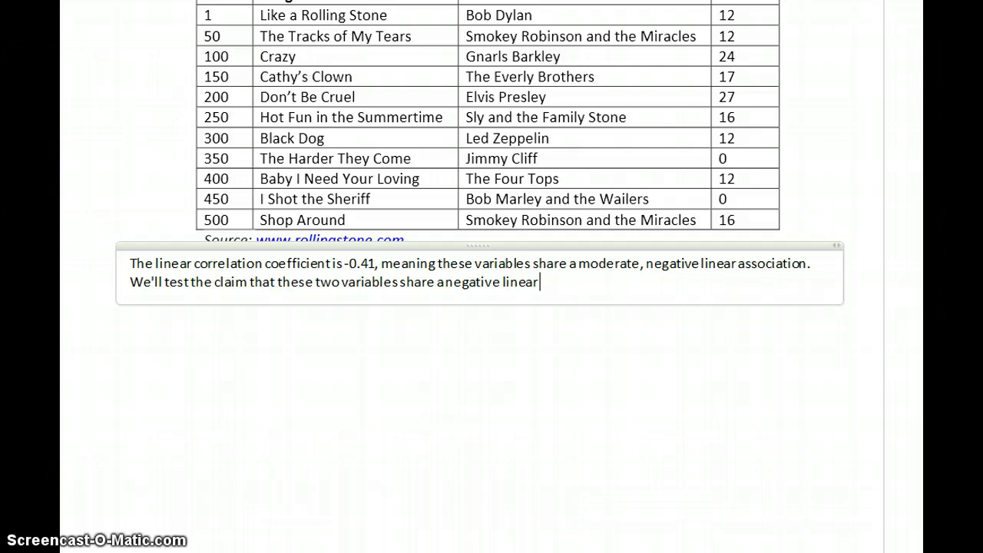
{"action": "type", "text": " association using the following hypo"}
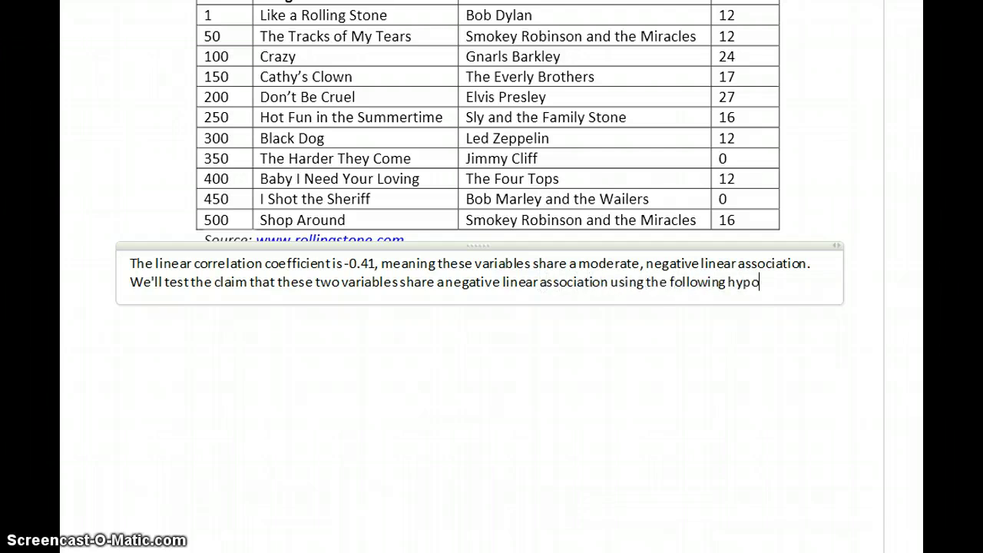
{"action": "type", "text": "theses:"}
{"action": "key", "text": "Return"}
{"action": "key", "text": "Return"}
Insert the null hypothesis equation H₀: Slope = 0.
{"action": "key", "text": "alt+equal"}
{"action": "type", "text": "H_o"}
{"action": "key", "text": "BackSpace"}
{"action": "type", "text": "0:"}
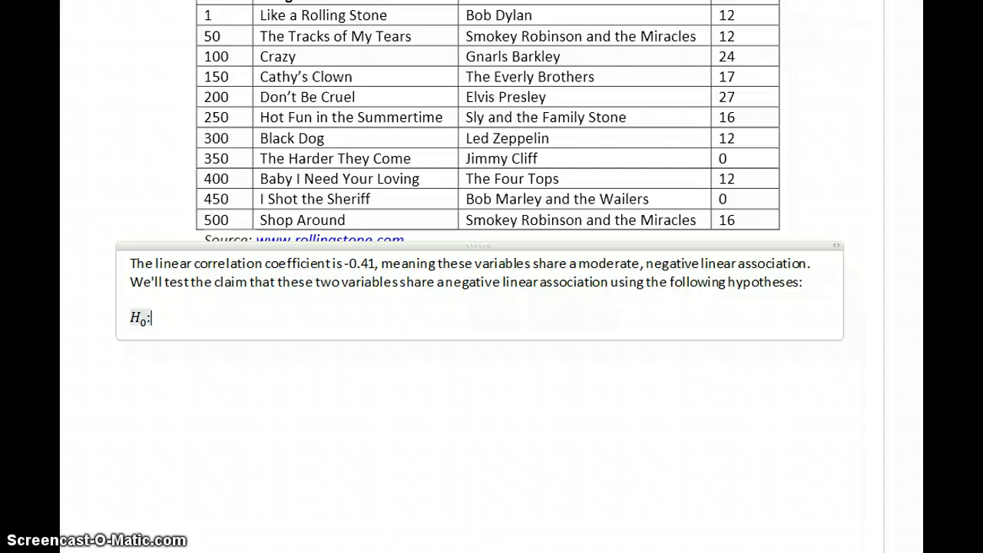
{"action": "type", "text": "SLope"}
{"action": "key", "text": "BackSpace"}
{"action": "key", "text": "BackSpace"}
{"action": "key", "text": "BackSpace"}
{"action": "type", "text": "pe = 0"}
{"action": "key", "text": "Return"}
Insert the alternative hypothesis equation Hₐ: Slope < 0.
{"action": "key", "text": "alt+equal"}
{"action": "type", "text": "Ha"}
{"action": "key", "text": "BackSpace"}
{"action": "type", "text": "_a:"}
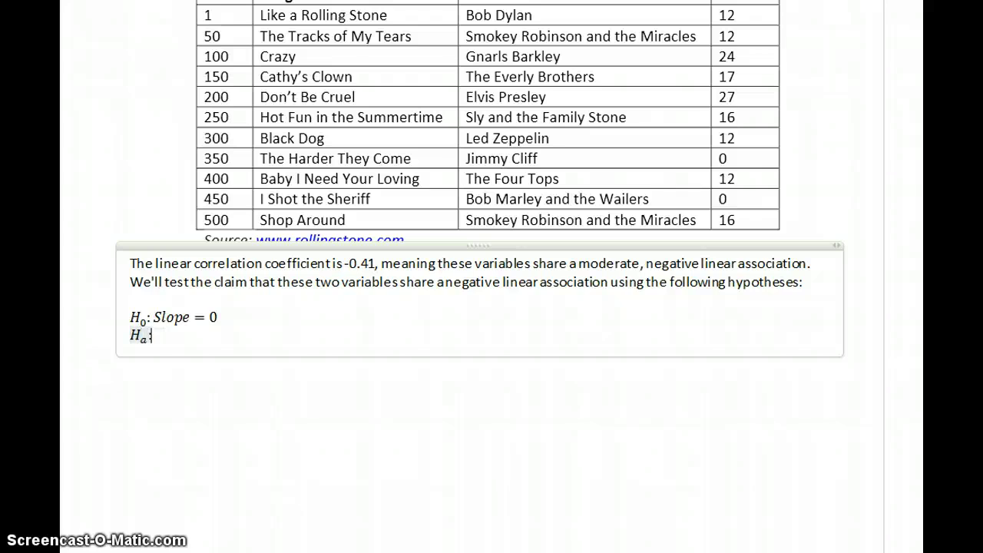
{"action": "type", "text": "Slope < 0"}
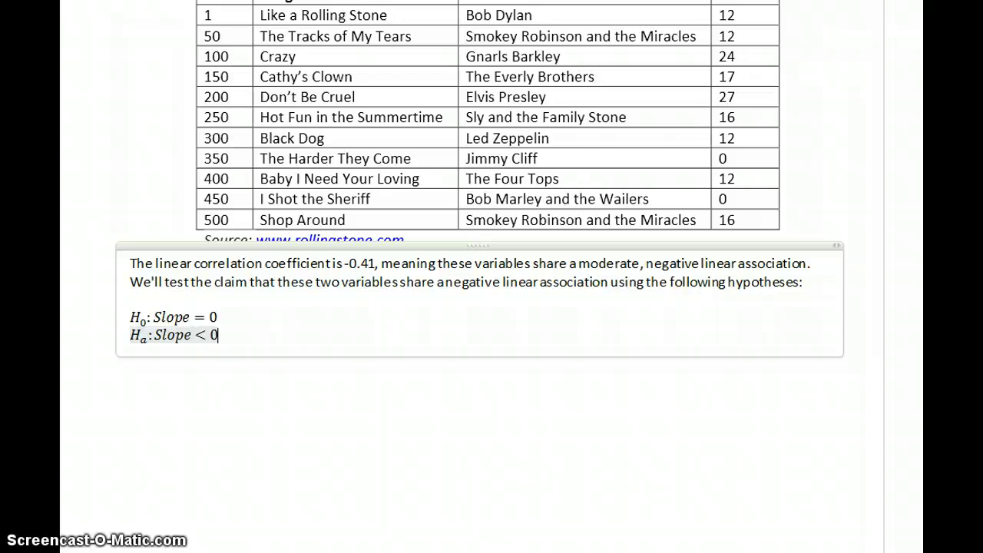
{"action": "key", "text": "Return"}
{"action": "key", "text": "Return"}
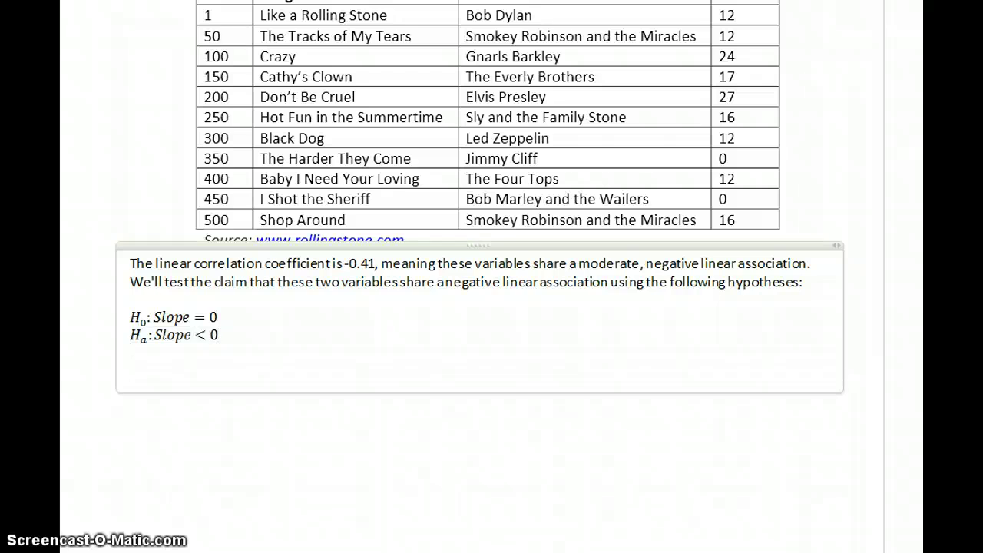
{"action": "key", "text": "alt+Tab"}
Edit the regression settings so the slope's alternative hypothesis is less than 0.
{"action": "left_click", "coordinate": [329, 76]}
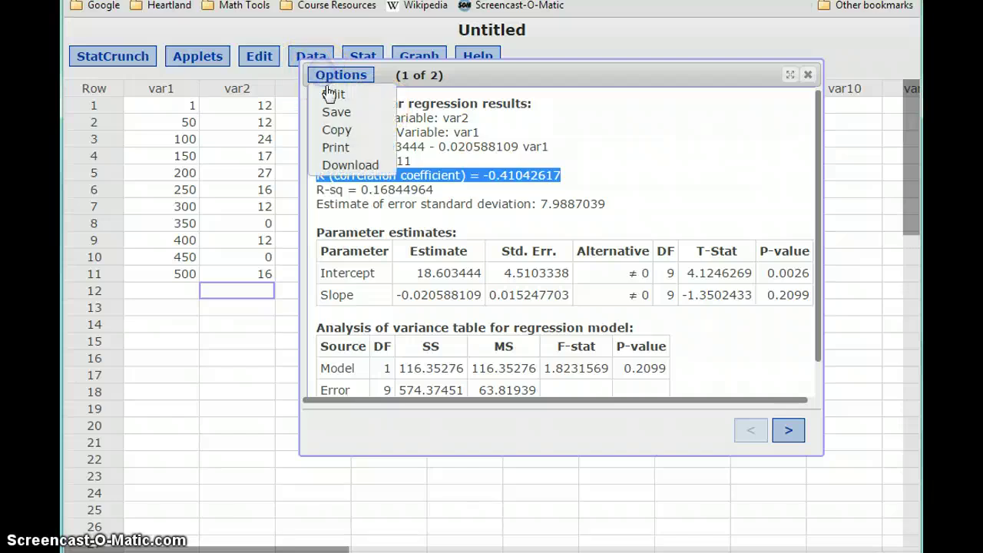
{"action": "left_click", "coordinate": [332, 94]}
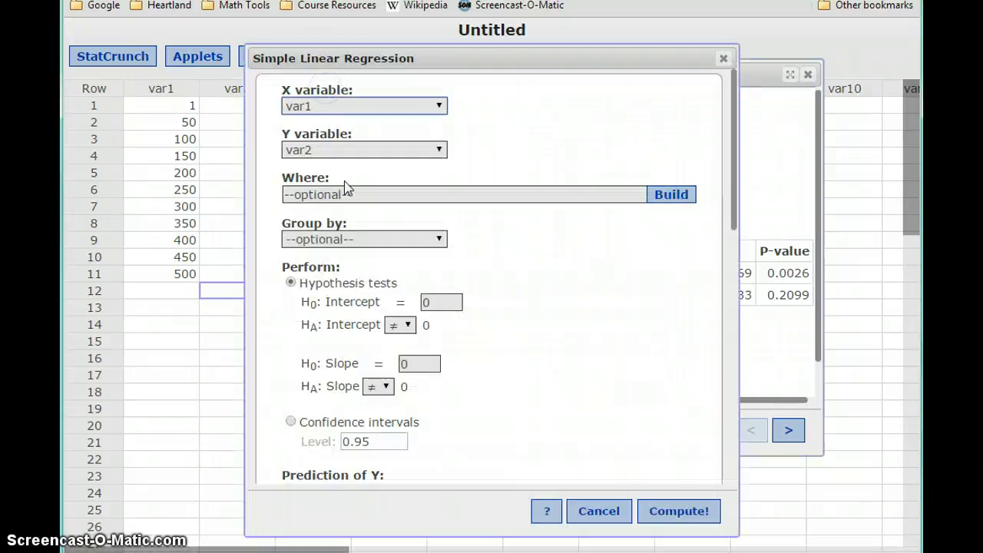
{"action": "left_click", "coordinate": [376, 387]}
{"action": "left_click", "coordinate": [384, 415]}
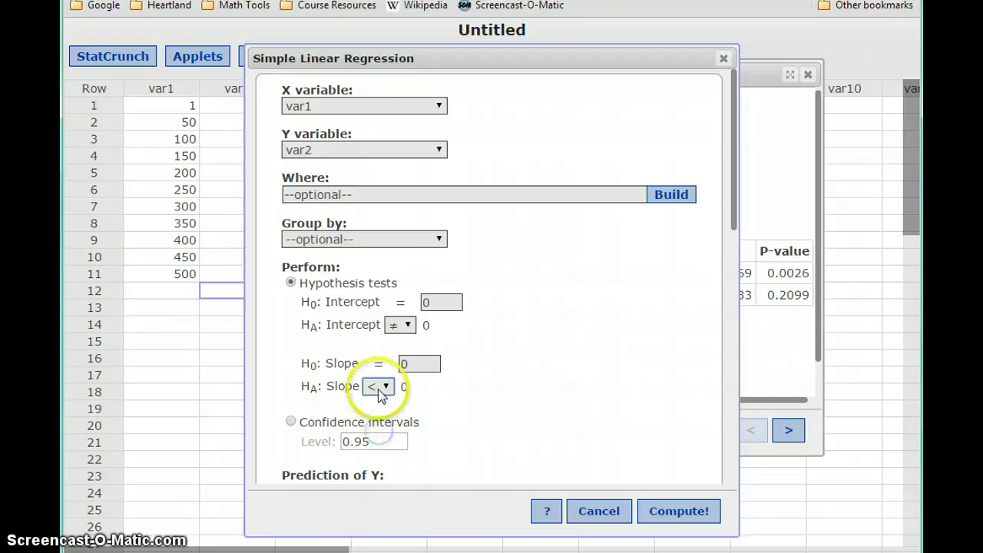